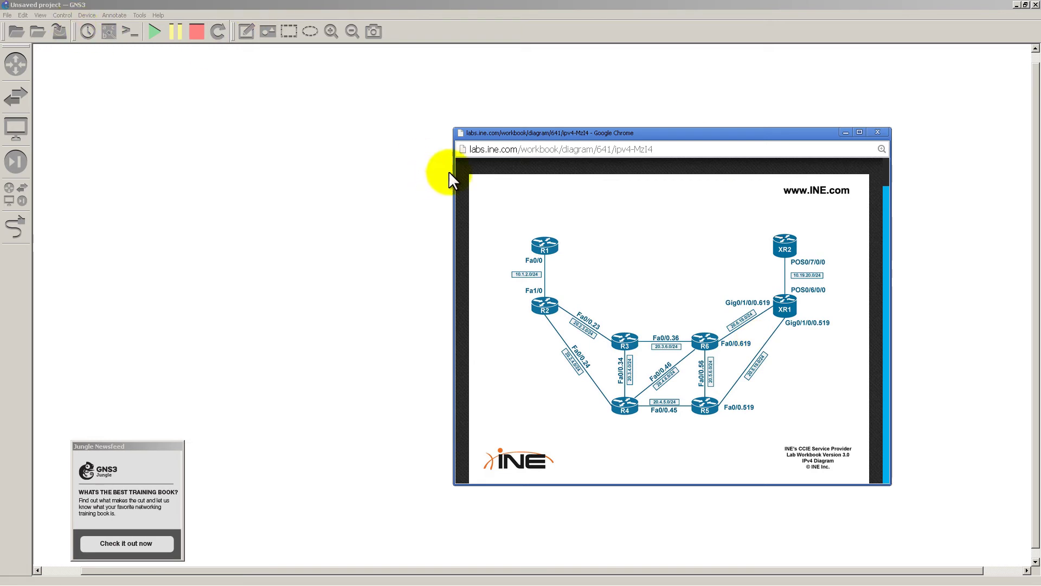
# Switch from the INE IPv4 lab diagram to the Notepad note naming the c7200 SRE11 image.
pyautogui.hotkey('alt', 'Tab')
pyautogui.hotkey('alt', 'Tab')
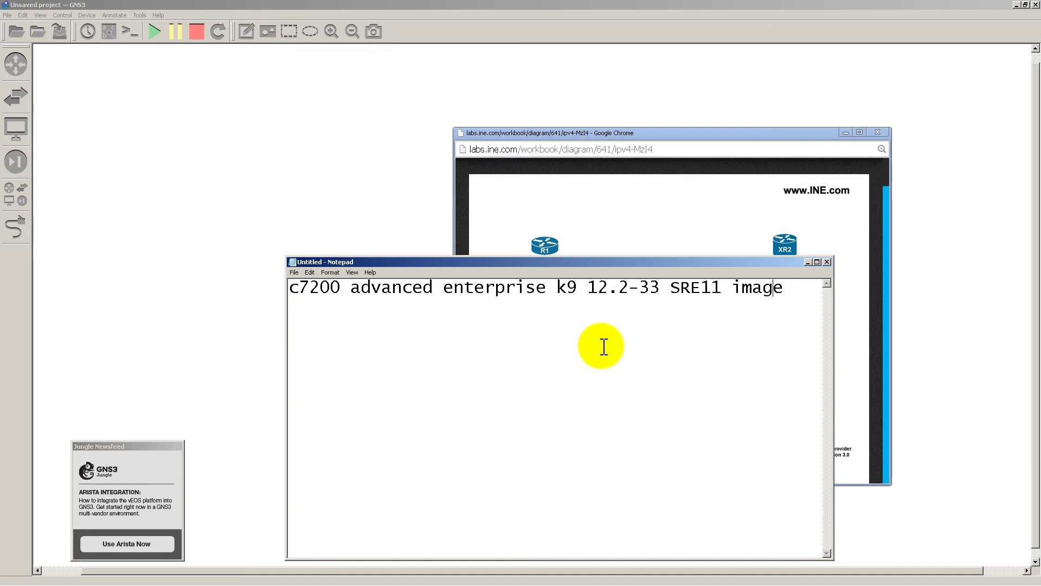
# Start a new IOS router template using the c7200-adventerprisek9-mz.122-33.SRE11.image file.
pyautogui.click(347, 160)
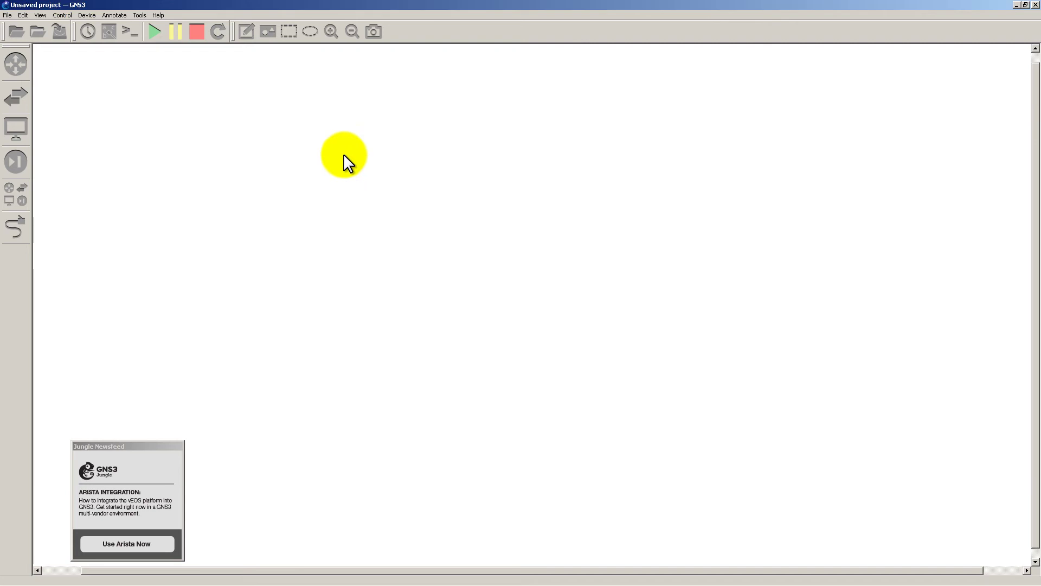
pyautogui.click(28, 17)
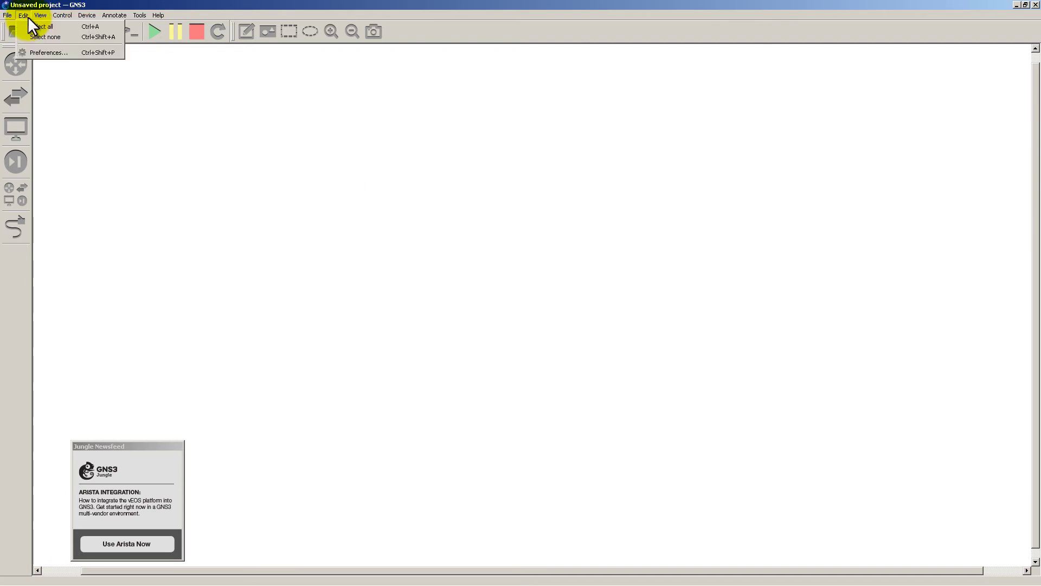
pyautogui.click(41, 48)
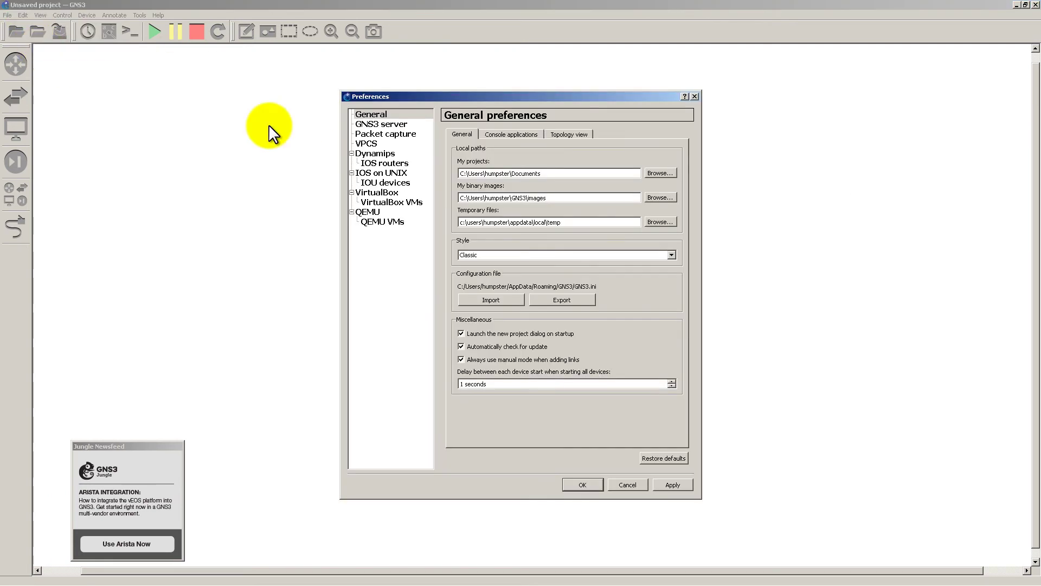
pyautogui.click(388, 161)
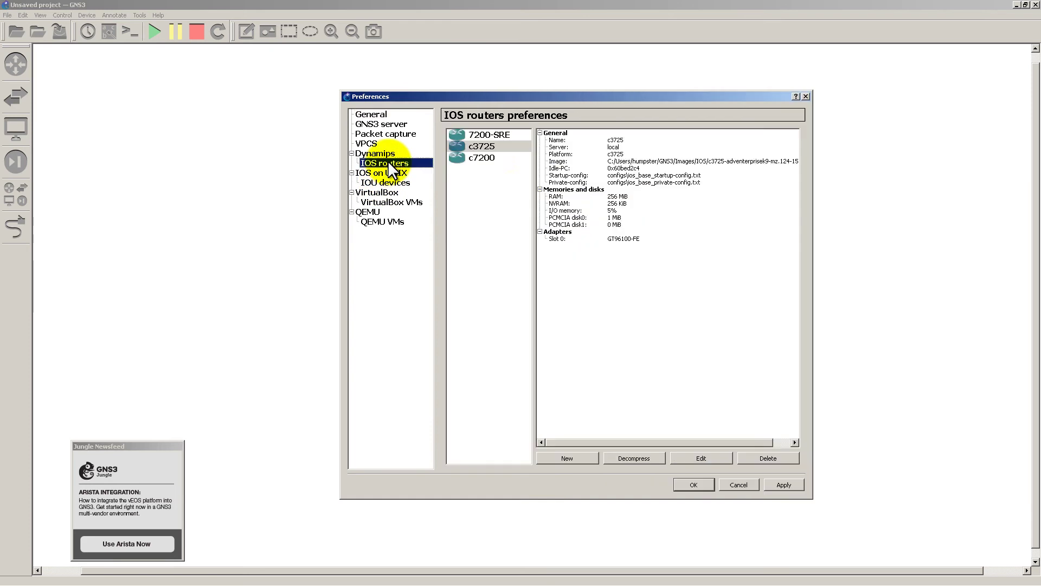
pyautogui.click(592, 459)
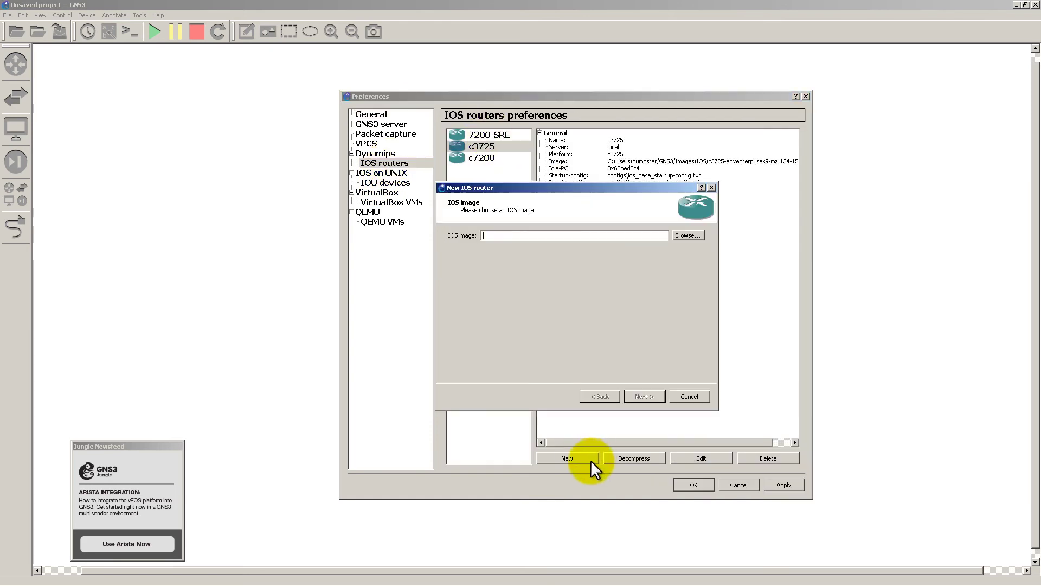
pyautogui.click(679, 236)
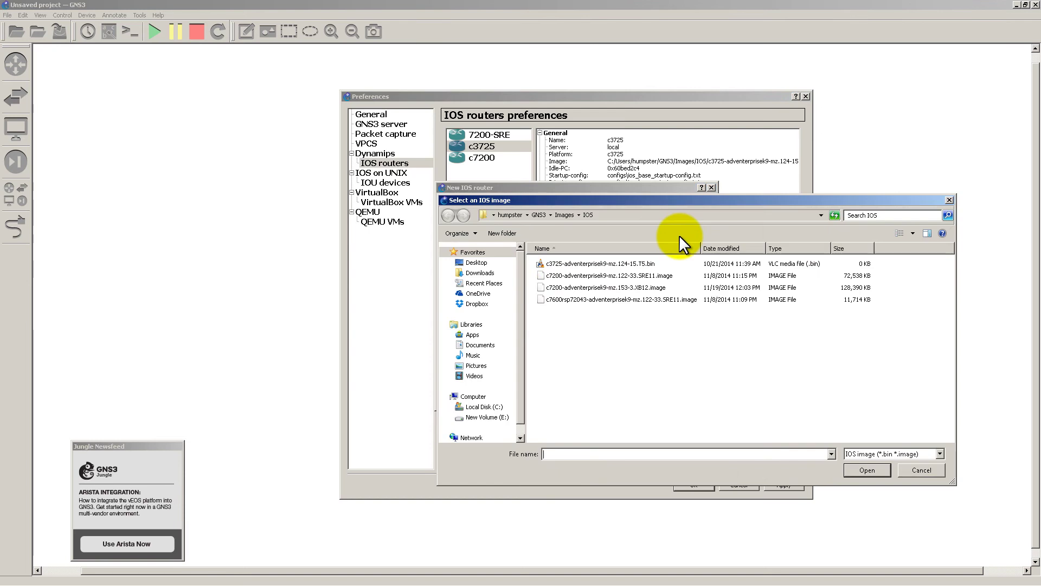
pyautogui.click(662, 276)
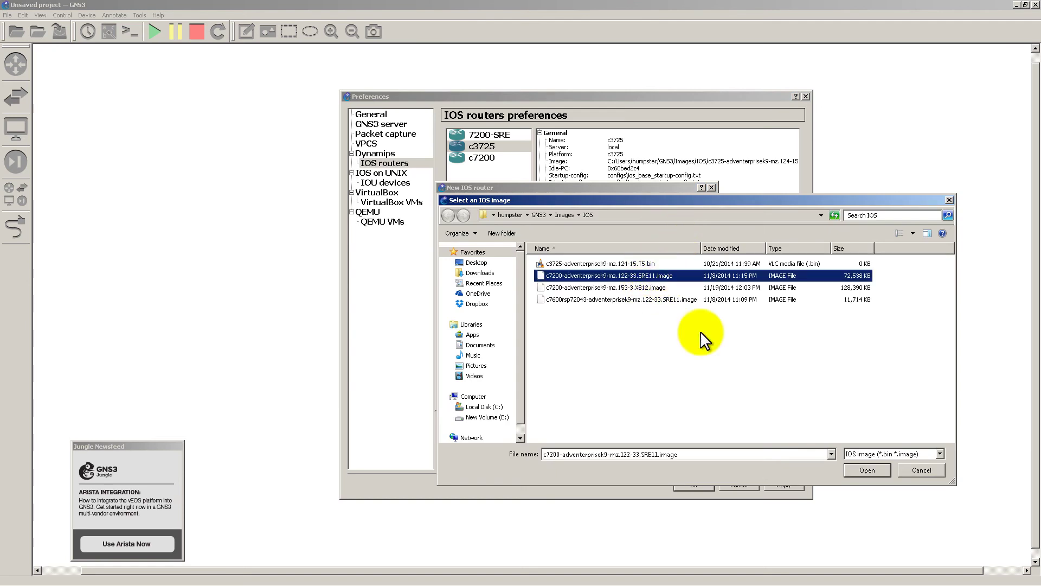
pyautogui.click(865, 469)
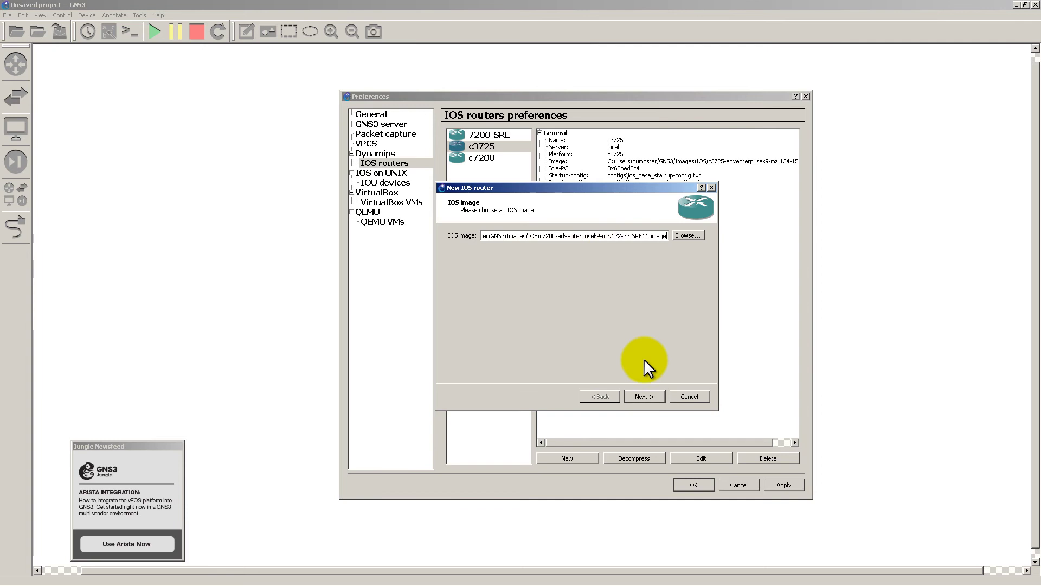
# Name the new router template c7200-SP.
pyautogui.click(650, 392)
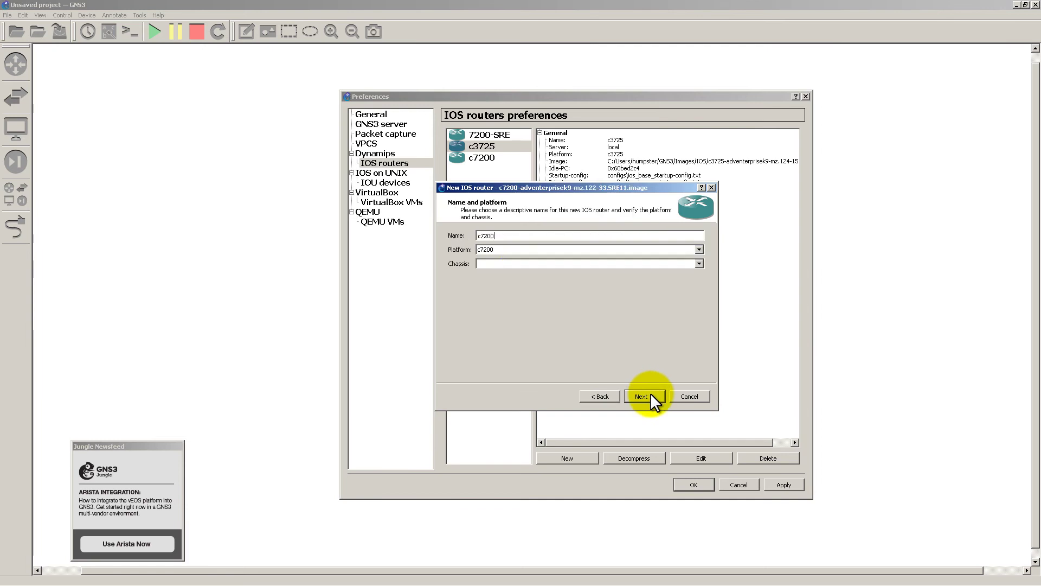
pyautogui.doubleClick(511, 237)
pyautogui.click(512, 237)
pyautogui.write('-SP')
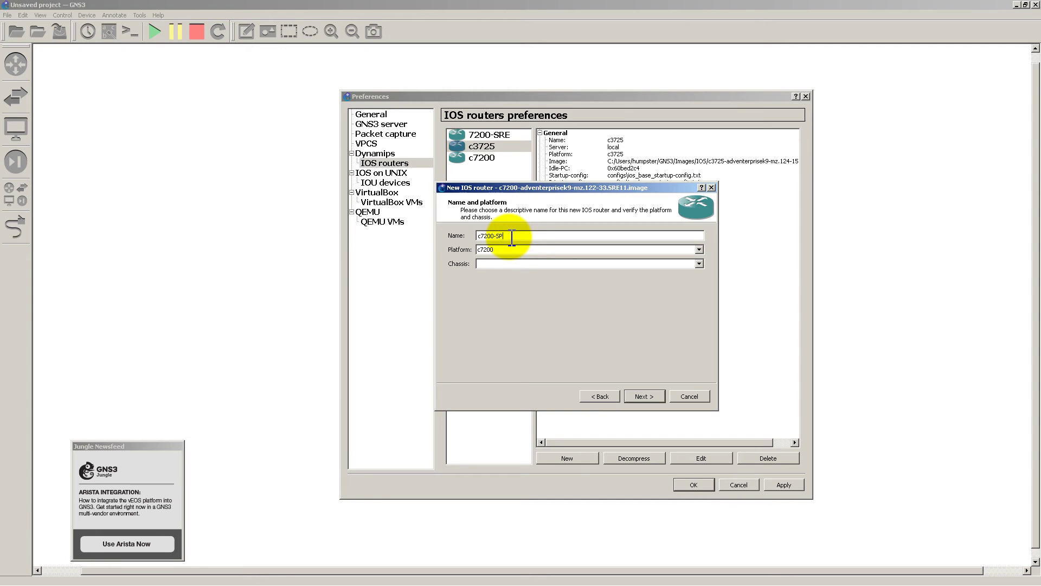
pyautogui.click(637, 397)
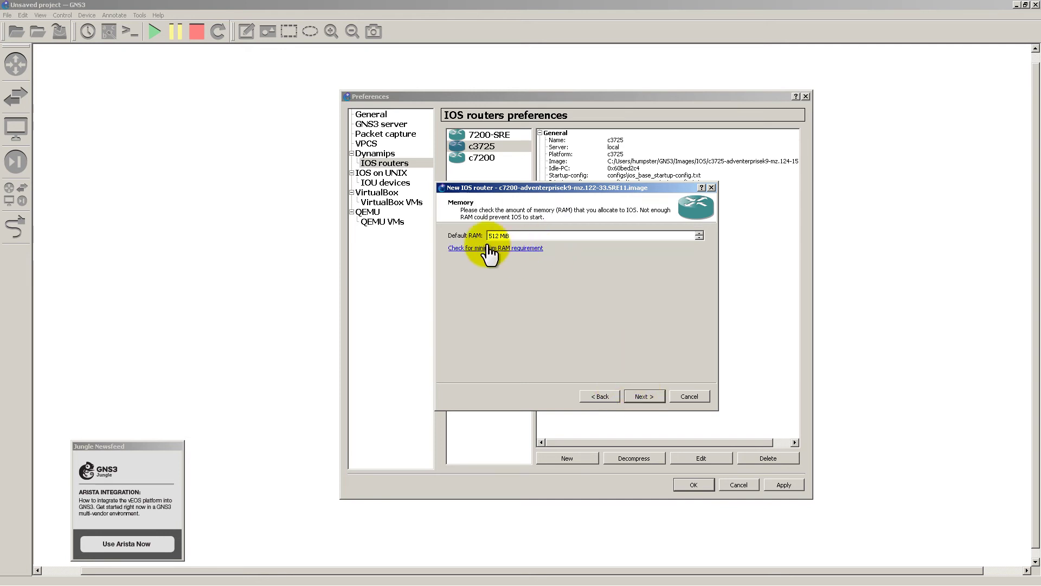
# Keep 512 MiB RAM, leave slot 0 empty, put PA-FE-TX in slot 1, and finish.
pyautogui.click(641, 396)
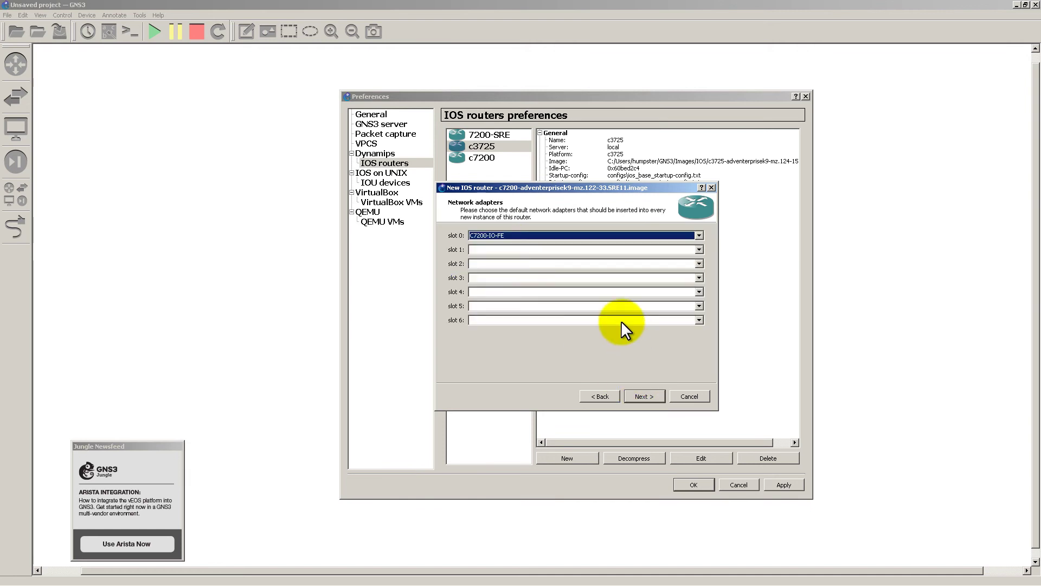
pyautogui.click(623, 237)
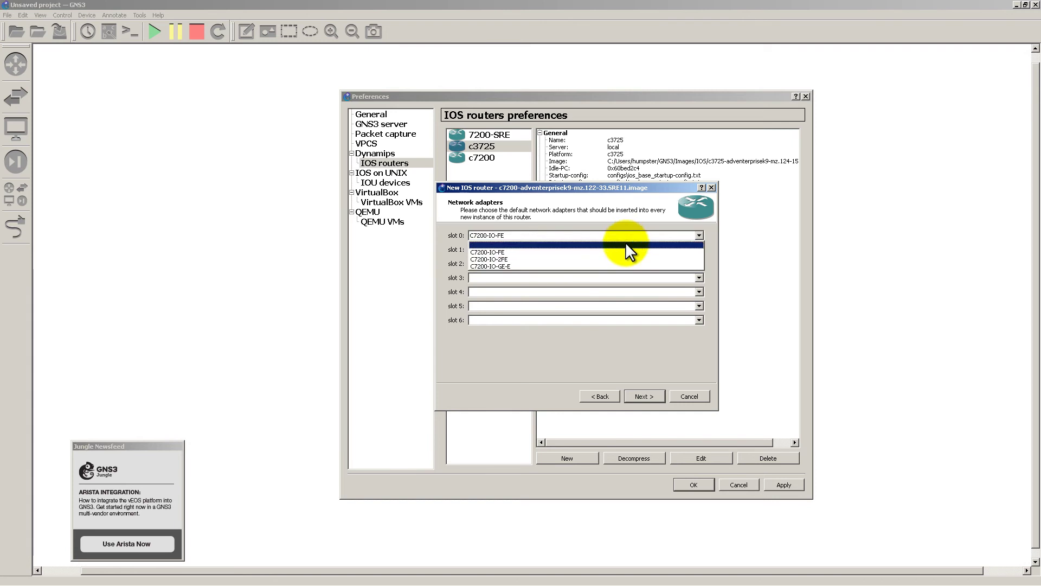
pyautogui.click(626, 242)
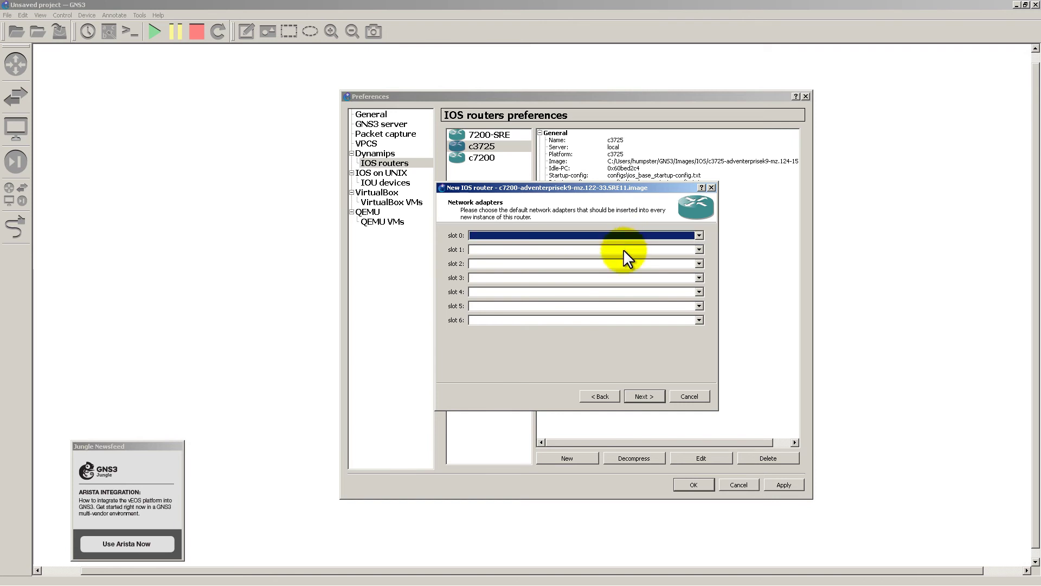
pyautogui.click(624, 249)
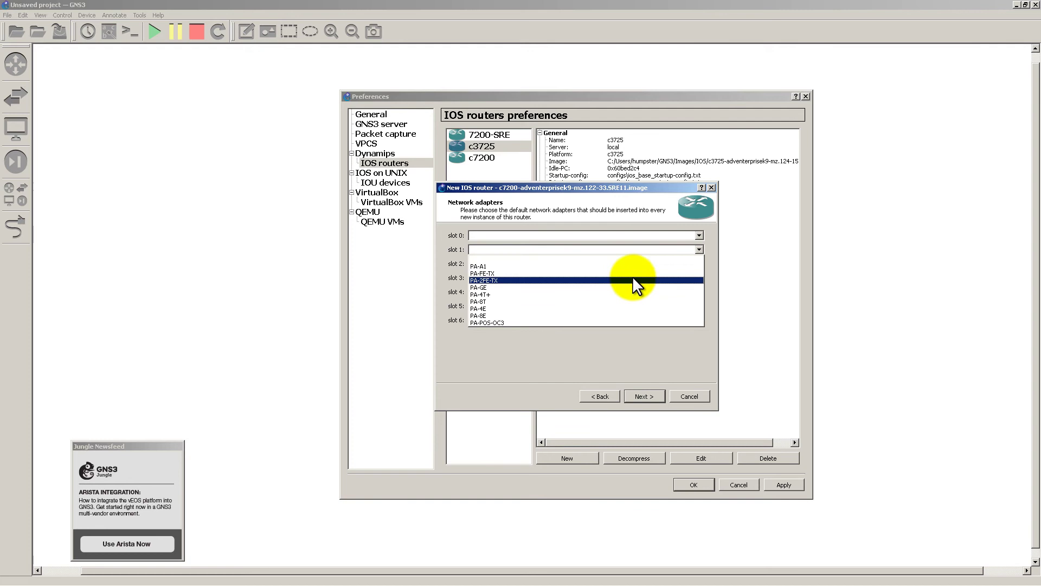
pyautogui.click(633, 274)
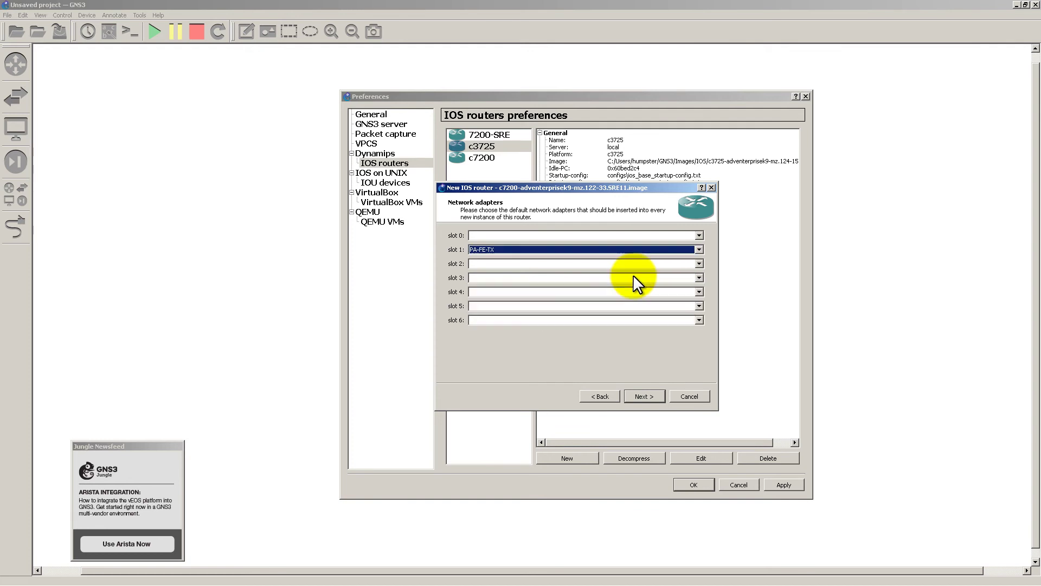
pyautogui.click(649, 396)
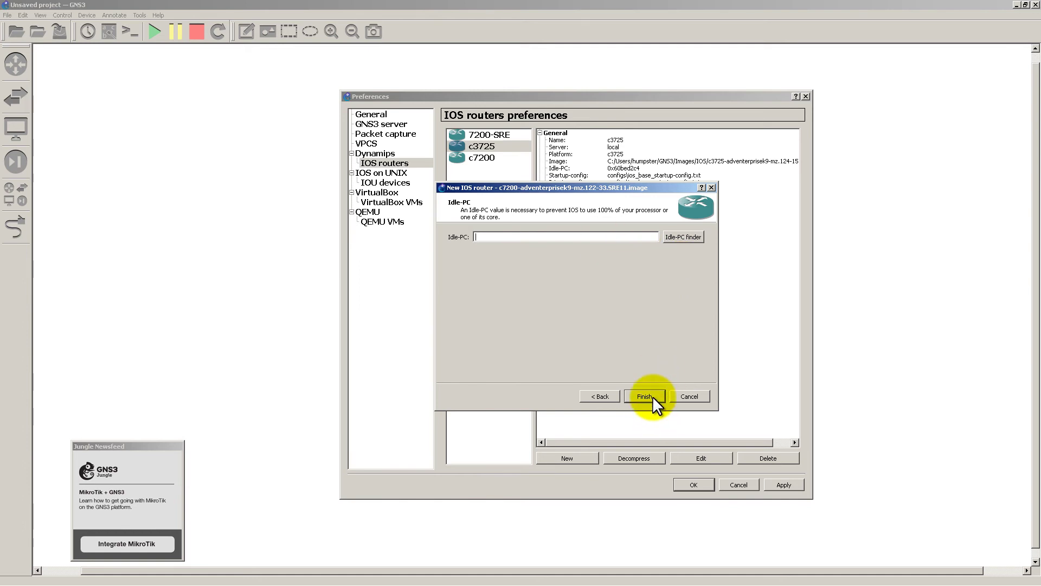
pyautogui.click(645, 396)
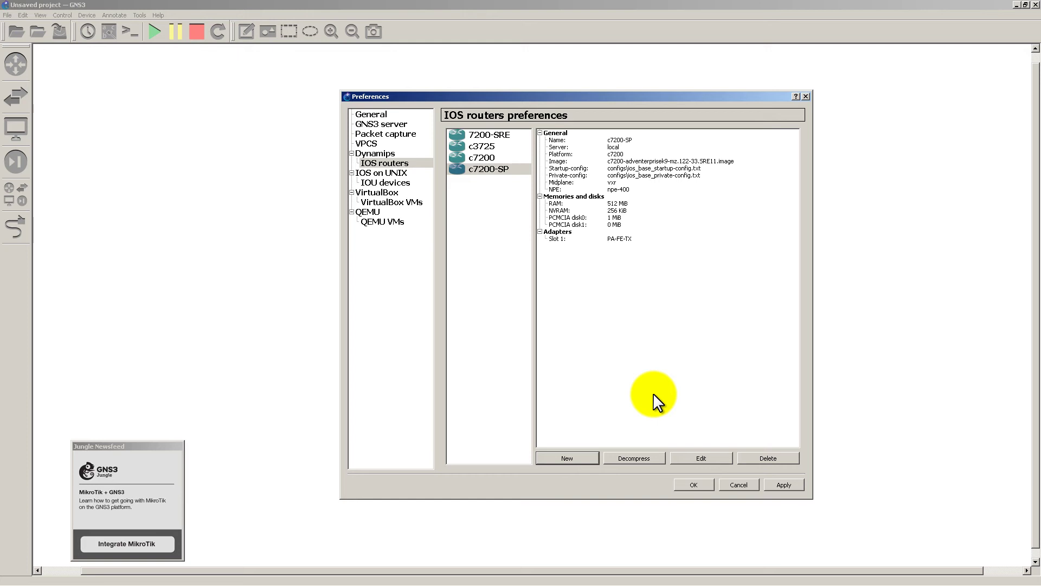
# Place a c7200-SP router R1 on the canvas and start it.
pyautogui.click(699, 484)
pyautogui.click(15, 64)
pyautogui.moveTo(82, 86); pyautogui.dragTo(328, 225)
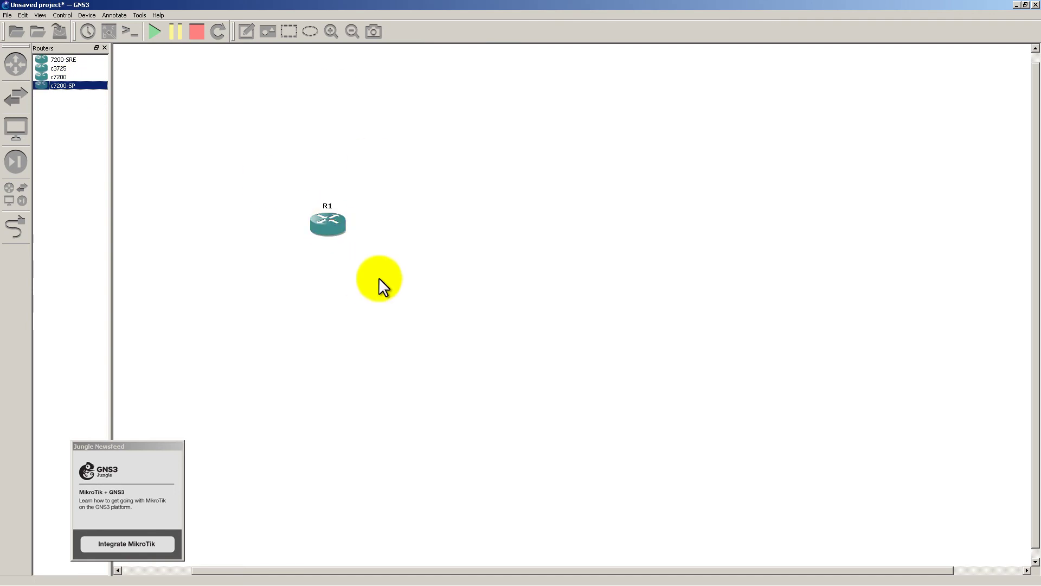
pyautogui.click(153, 32)
# Open R1's console beside Task Manager to watch it boot to the R1# prompt.
pyautogui.rightClick(325, 220)
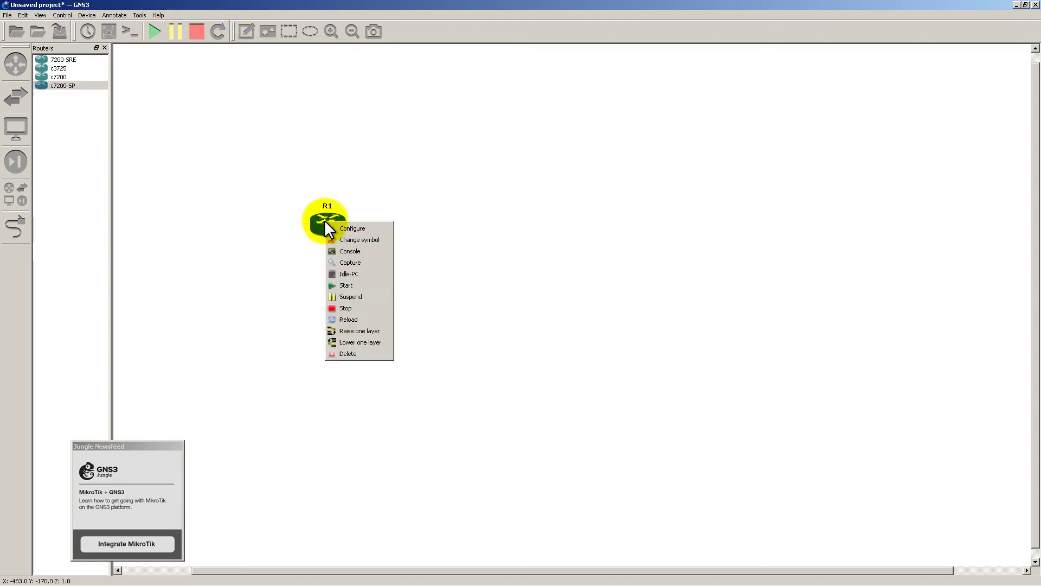
pyautogui.click(349, 249)
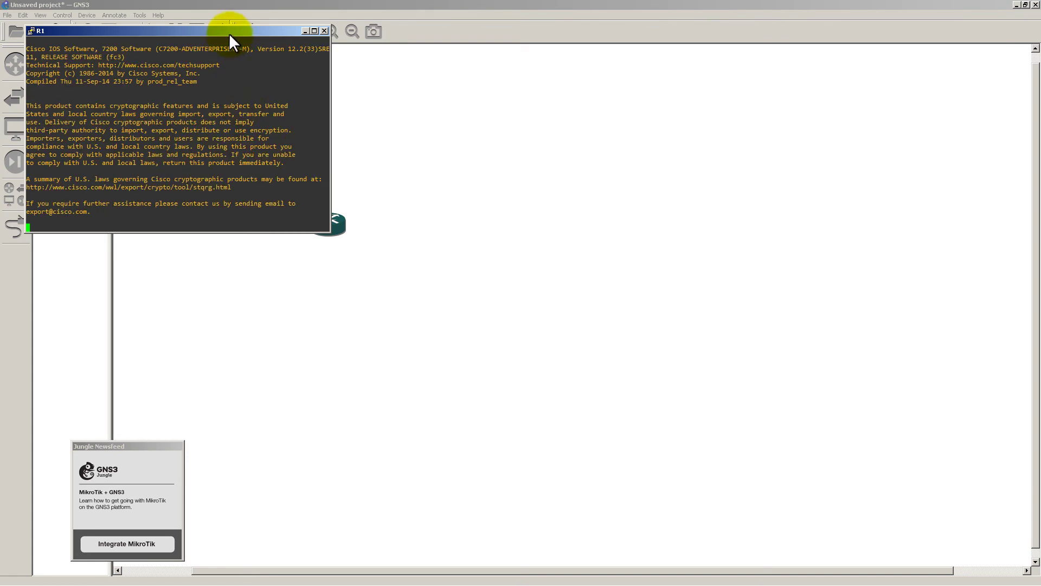
pyautogui.moveTo(229, 34); pyautogui.dragTo(666, 119)
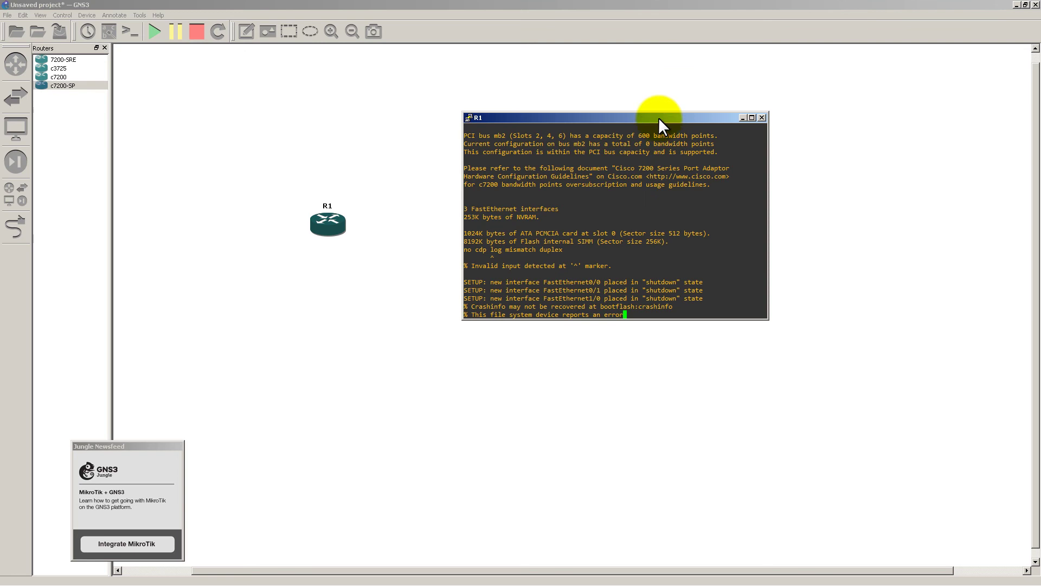
pyautogui.moveTo(663, 117); pyautogui.dragTo(616, 59)
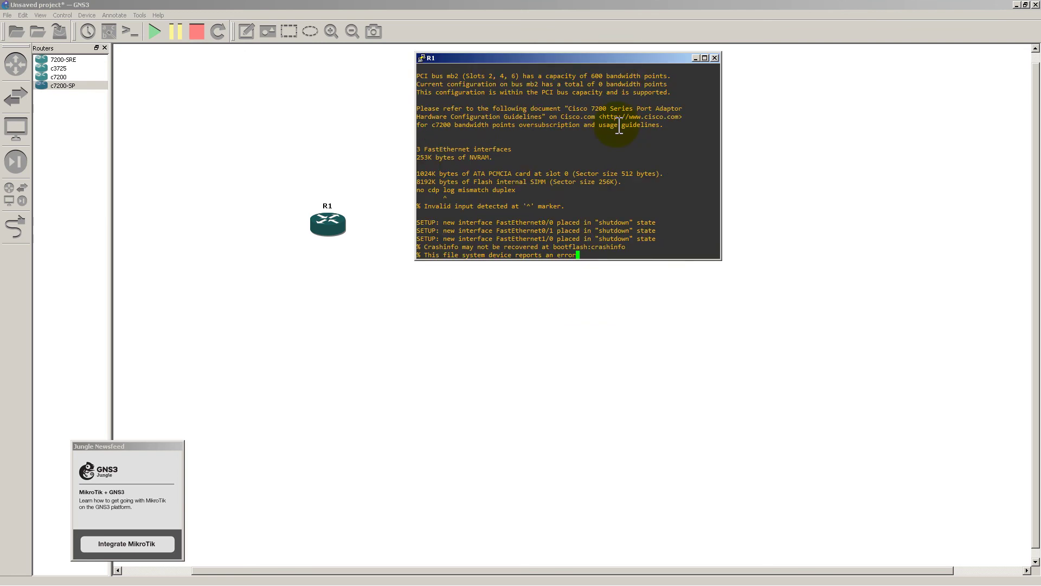
pyautogui.rightClick(554, 577)
pyautogui.click(596, 549)
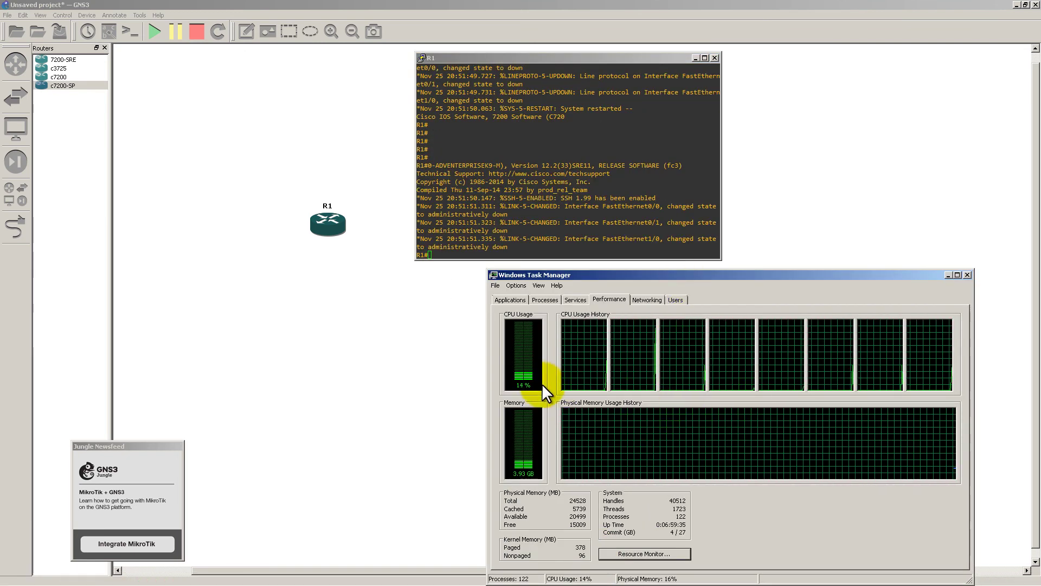
pyautogui.click(601, 210)
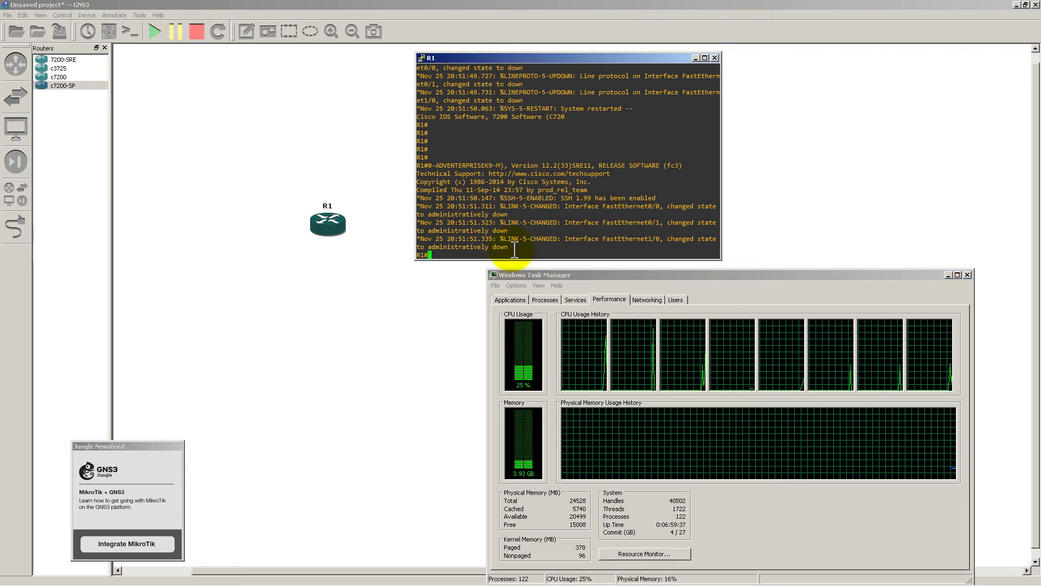
# Apply the starred Idle-PC value 0x62d38444 to R1 and check CPU load in Task Manager.
pyautogui.rightClick(331, 227)
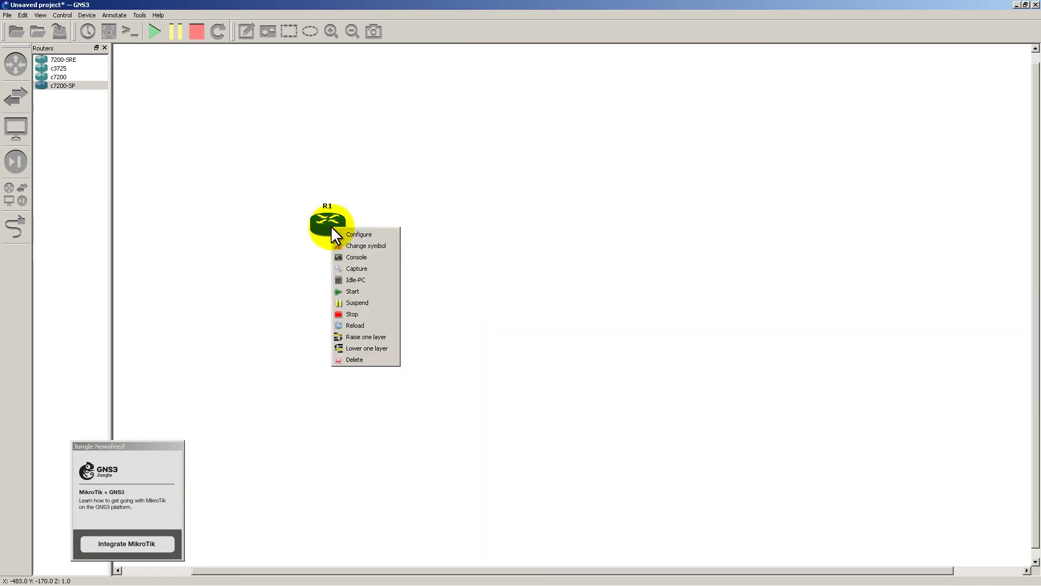
pyautogui.click(357, 279)
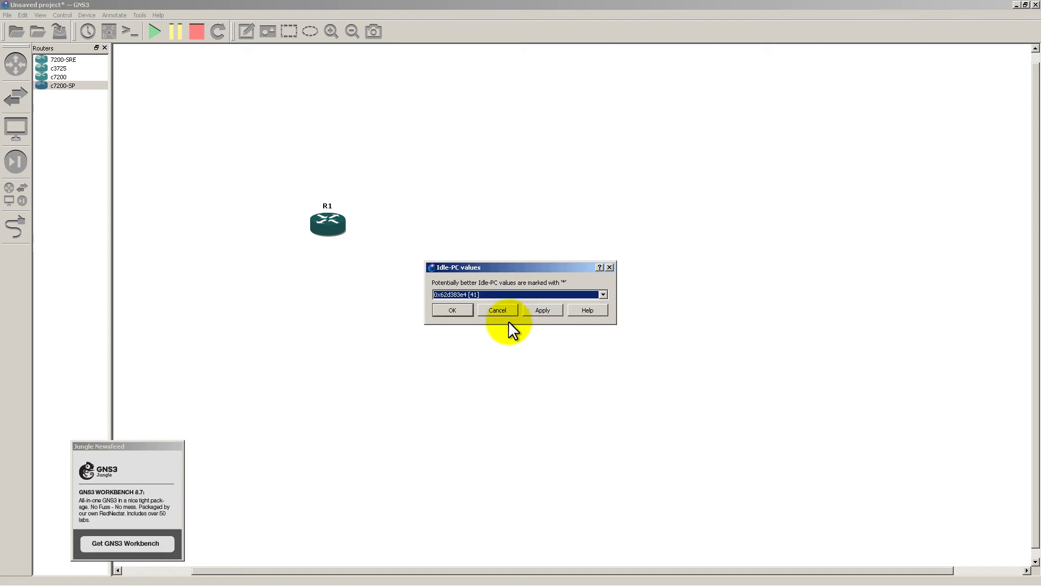
pyautogui.click(516, 294)
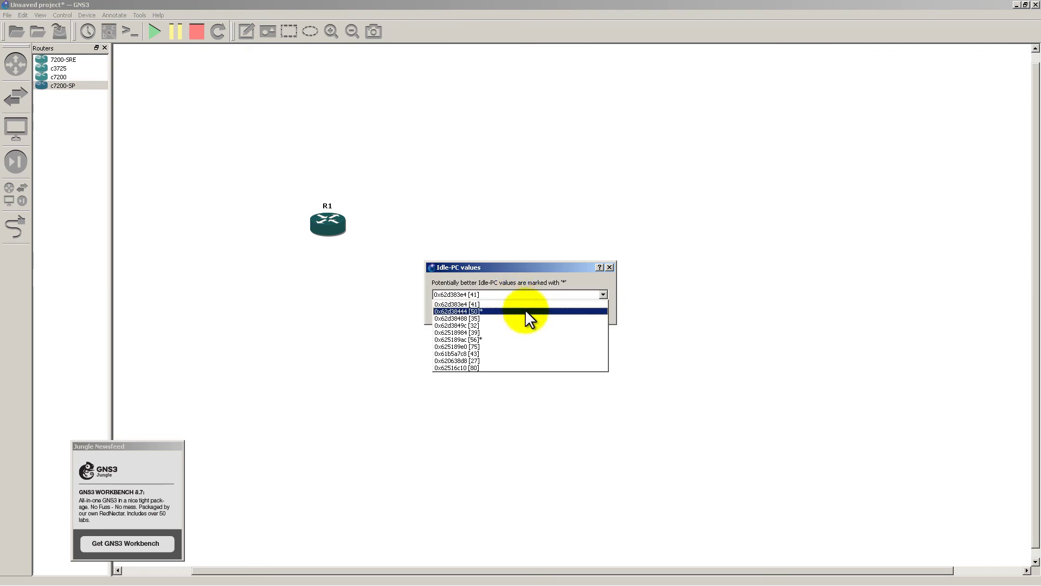
pyautogui.click(525, 311)
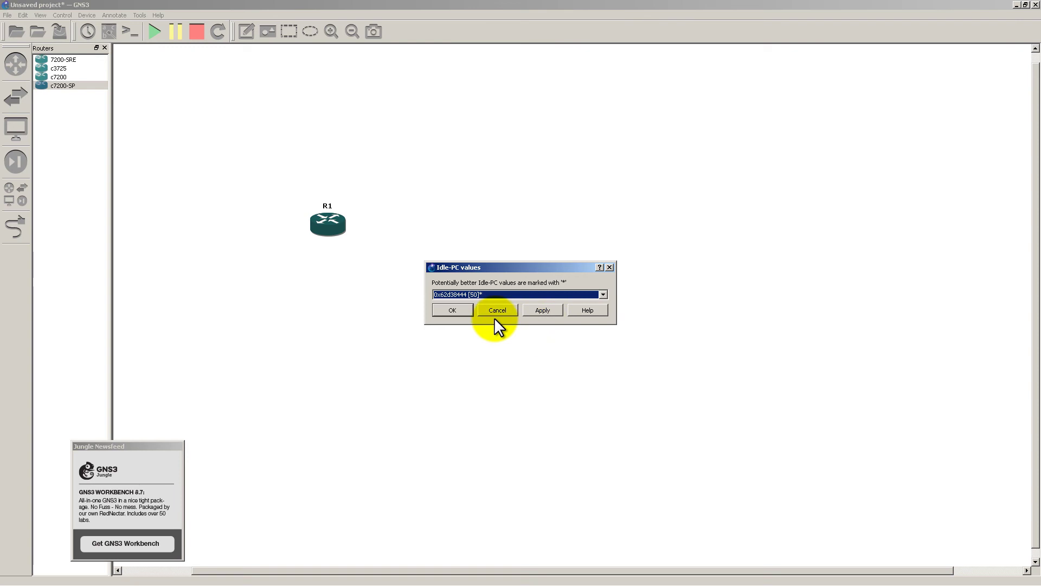
pyautogui.click(541, 311)
pyautogui.click(464, 310)
pyautogui.hotkey('alt', 'Tab')
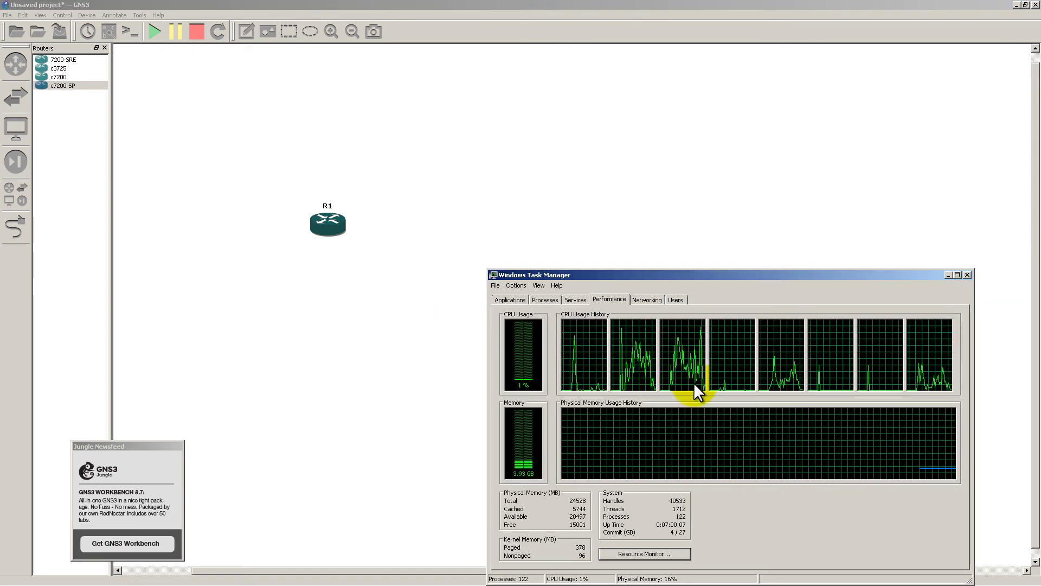
# Close Task Manager and run show ip int br on R1's console.
pyautogui.click(968, 275)
pyautogui.doubleClick(350, 223)
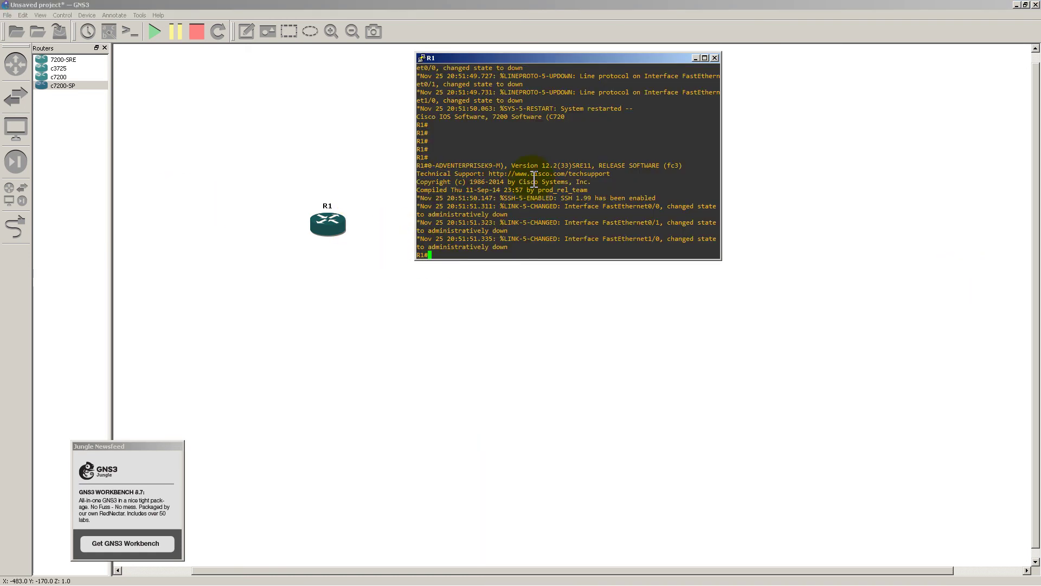
pyautogui.press('Return')
pyautogui.press('Return')
pyautogui.press('Return')
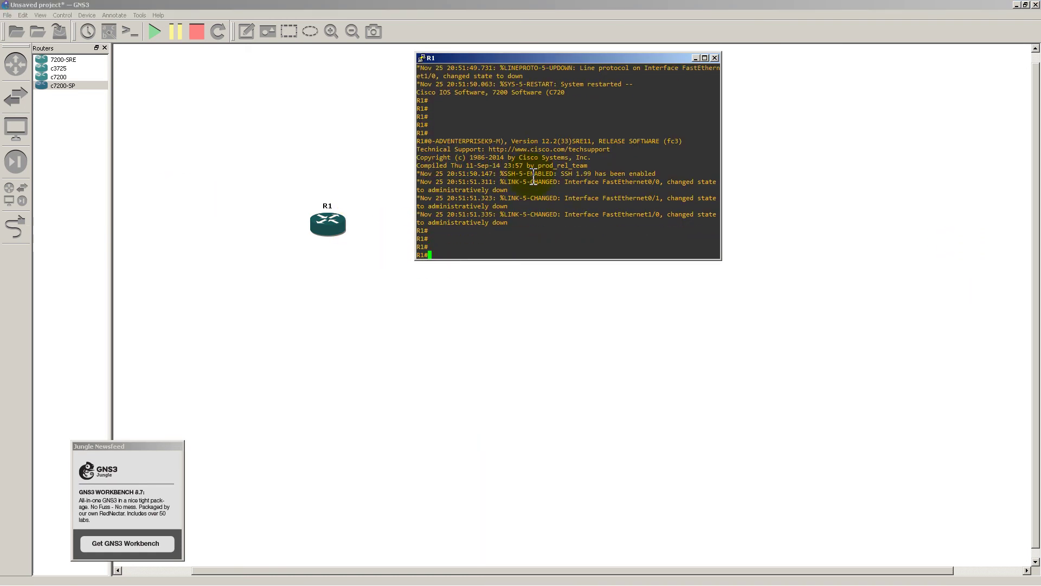
pyautogui.write('show ip in tbr')
pyautogui.press('Return')
pyautogui.write('sh')
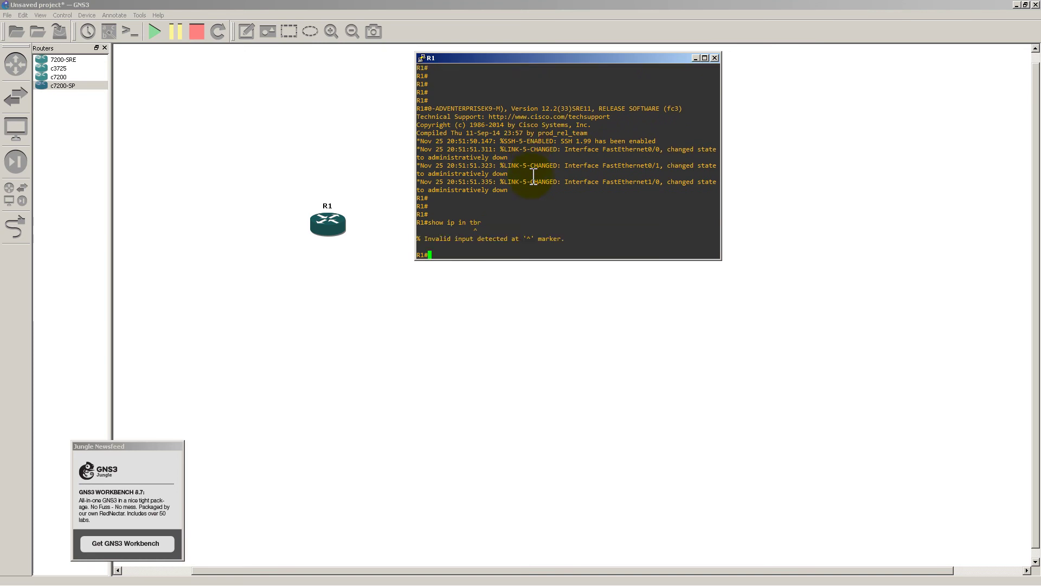
pyautogui.write('ow ip int br')
pyautogui.press('Return')
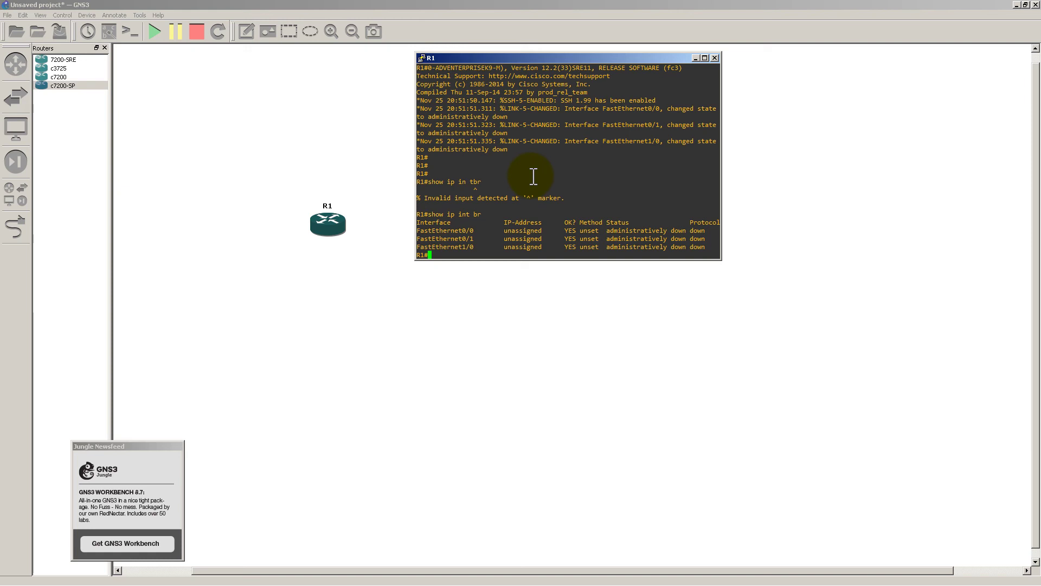
pyautogui.write('s')
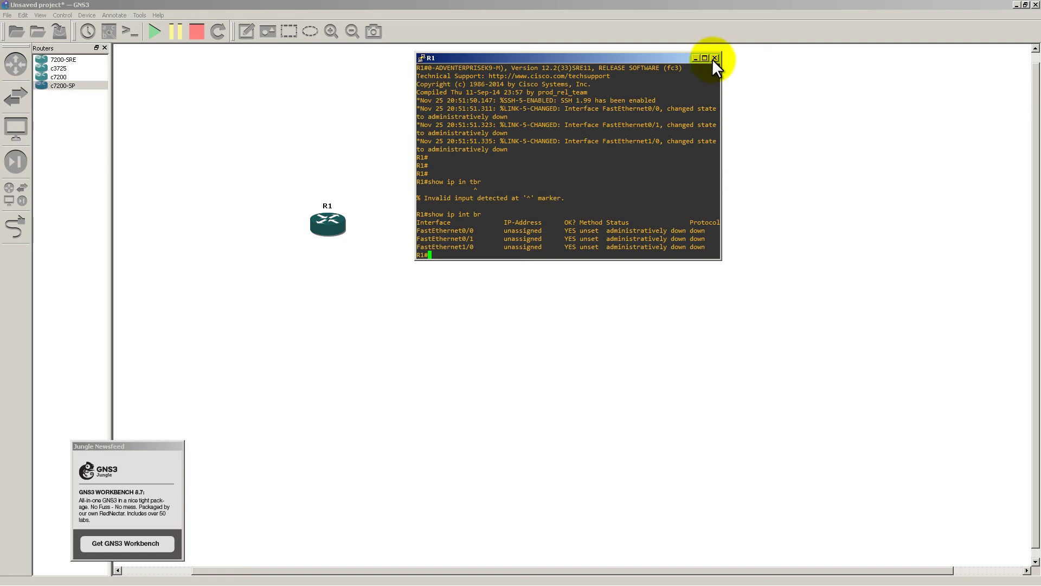
# Review R1's slot 0 adapter options without changes, then close R1's console.
pyautogui.rightClick(327, 220)
pyautogui.click(346, 229)
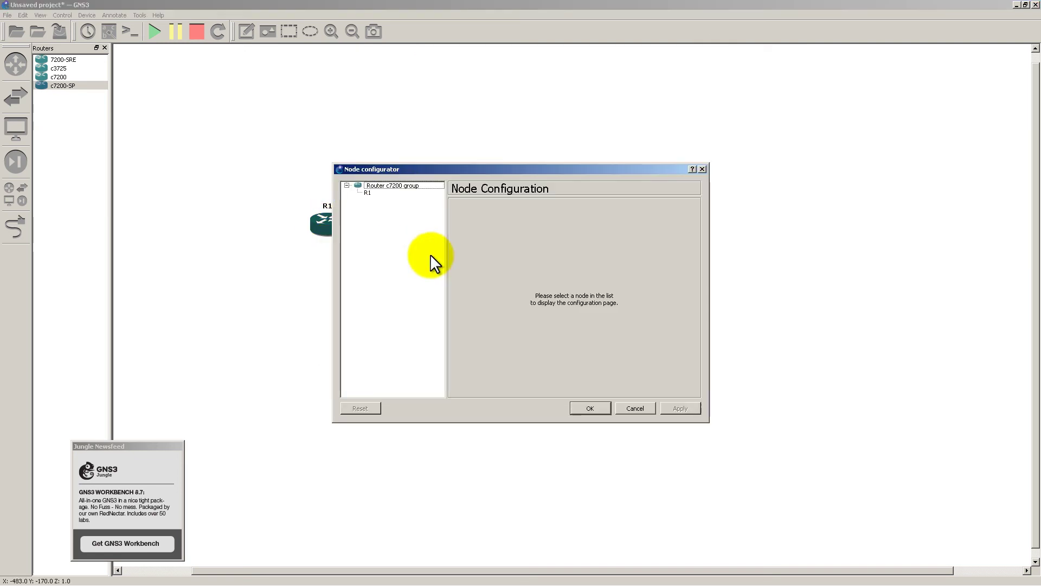
pyautogui.click(401, 191)
pyautogui.click(564, 210)
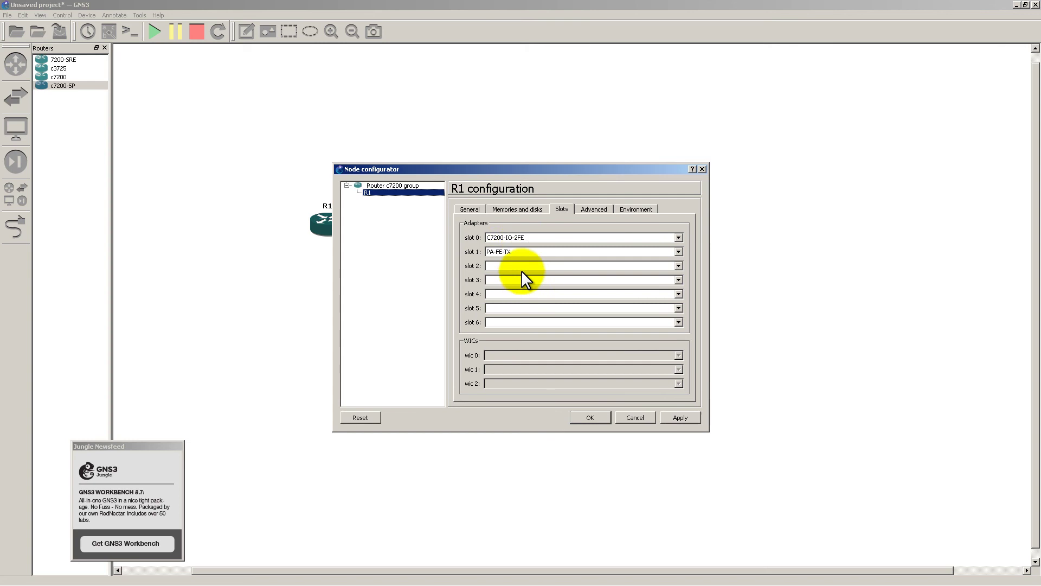
pyautogui.click(541, 239)
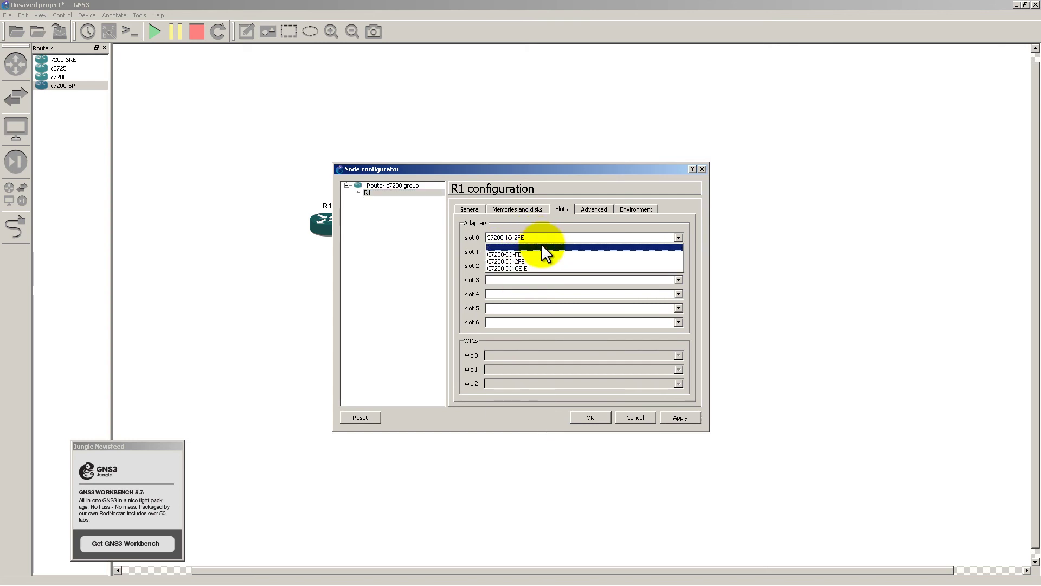
pyautogui.click(644, 419)
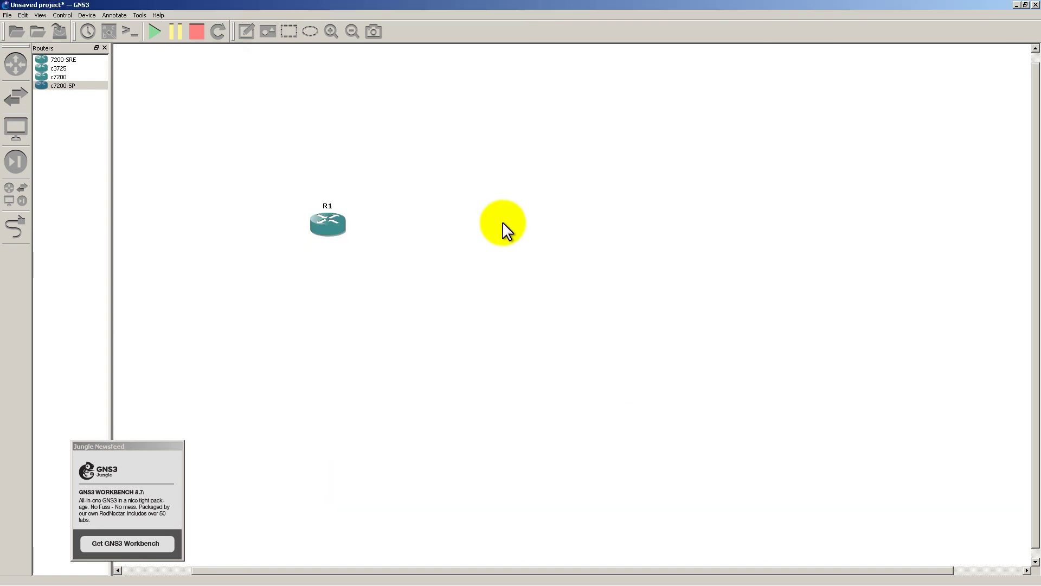
pyautogui.hotkey('alt', 'Tab')
pyautogui.click(716, 58)
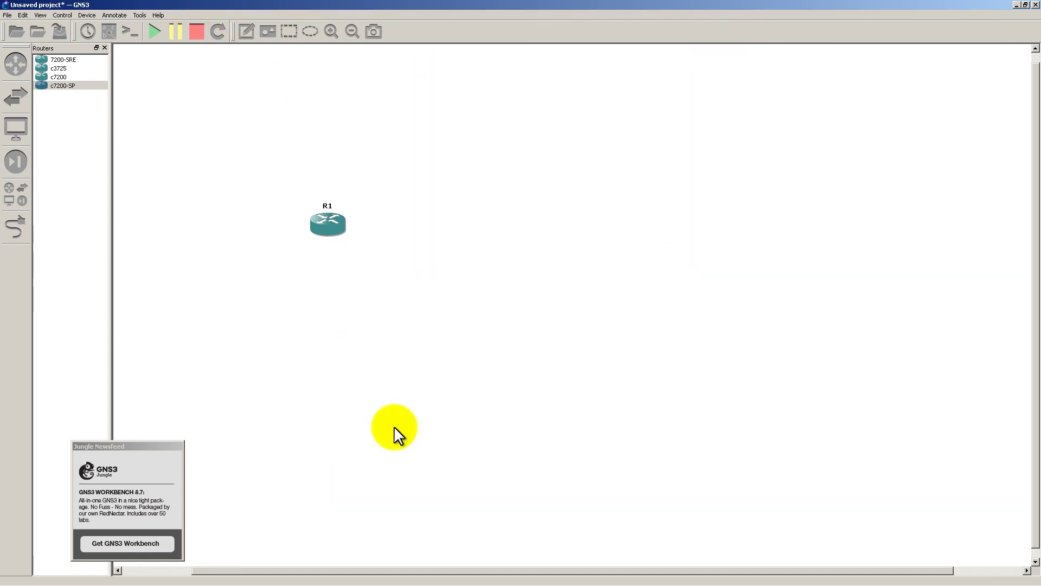
# Move R1 up and add c7200-SP routers R2 through R6 below it.
pyautogui.rightClick(325, 227)
pyautogui.click(296, 145)
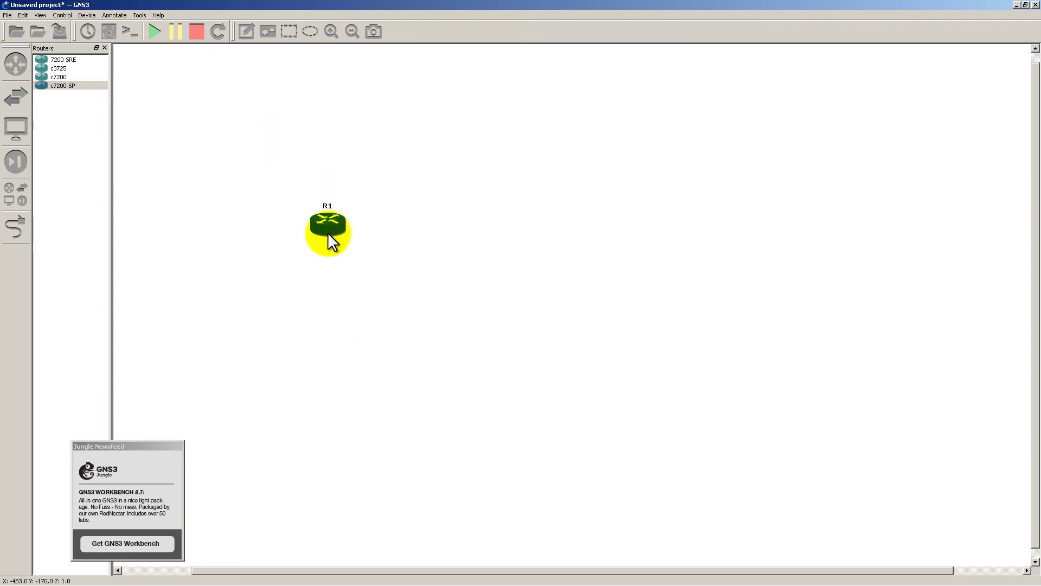
pyautogui.moveTo(253, 137); pyautogui.dragTo(240, 124)
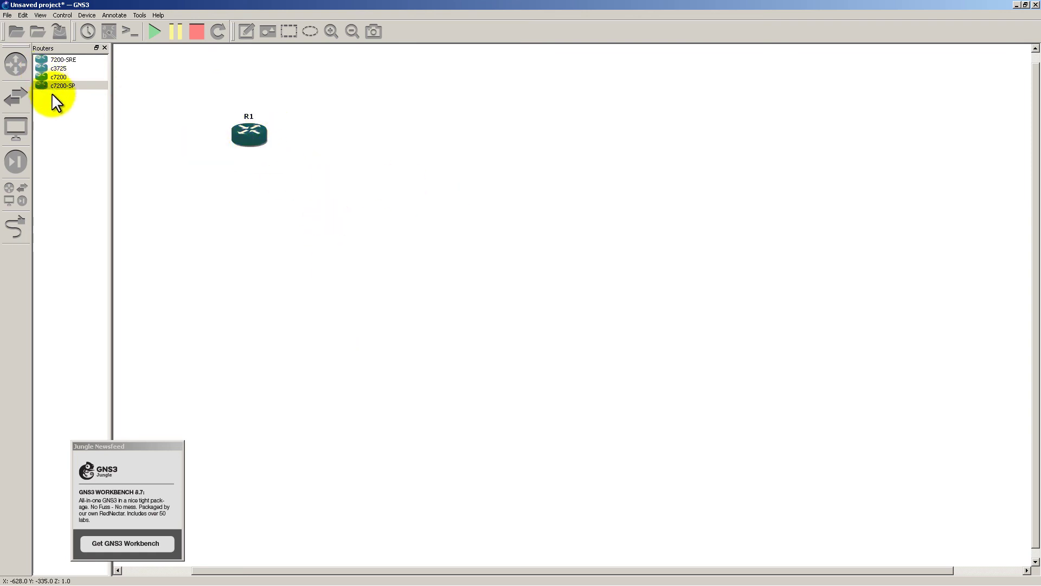
pyautogui.moveTo(54, 85); pyautogui.dragTo(282, 238)
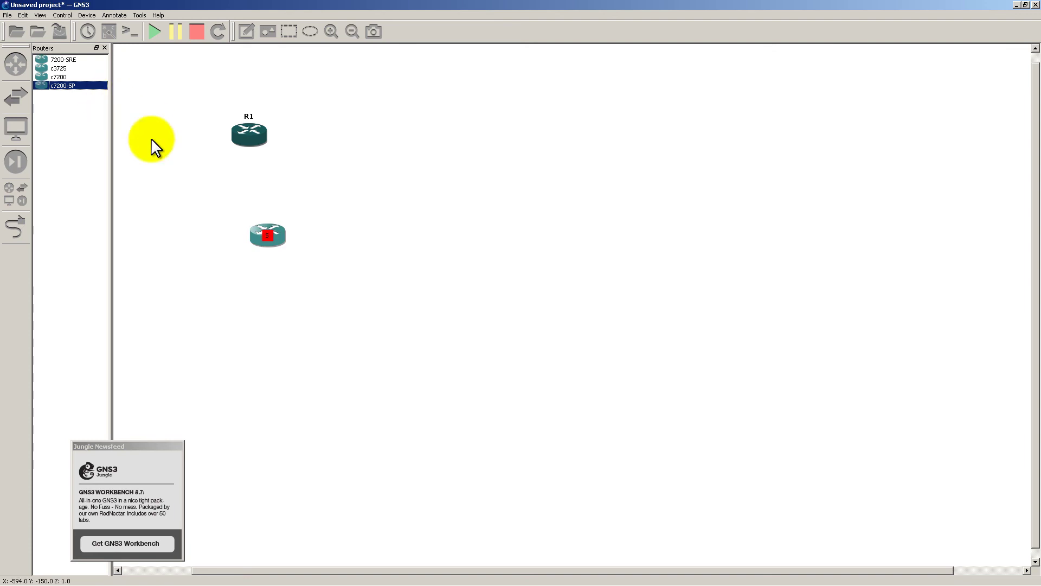
pyautogui.moveTo(76, 85); pyautogui.dragTo(310, 384)
pyautogui.moveTo(86, 93); pyautogui.dragTo(361, 441)
pyautogui.moveTo(66, 88); pyautogui.dragTo(462, 474)
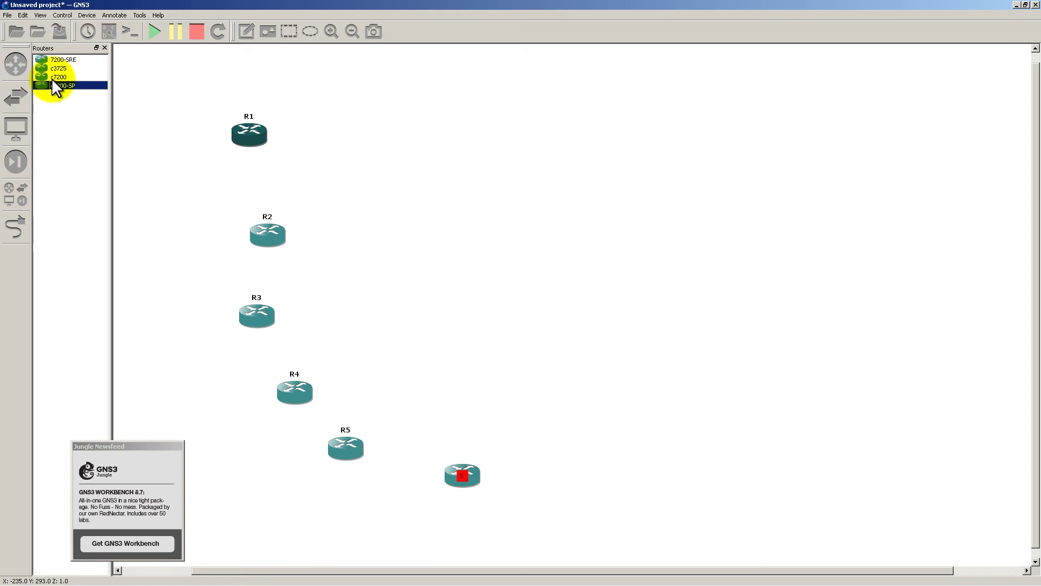
# Add ios-xrv-test1 and ios-xrv-test2 on the right and Ethernet switch SW1 at the centre.
pyautogui.click(20, 196)
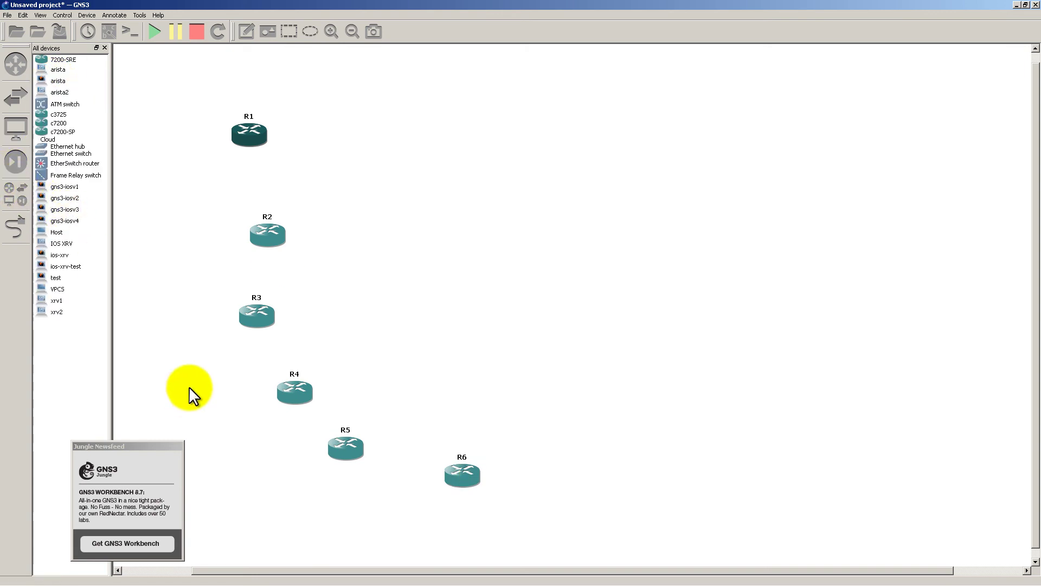
pyautogui.moveTo(78, 271); pyautogui.dragTo(659, 259)
pyautogui.moveTo(60, 271); pyautogui.dragTo(768, 304)
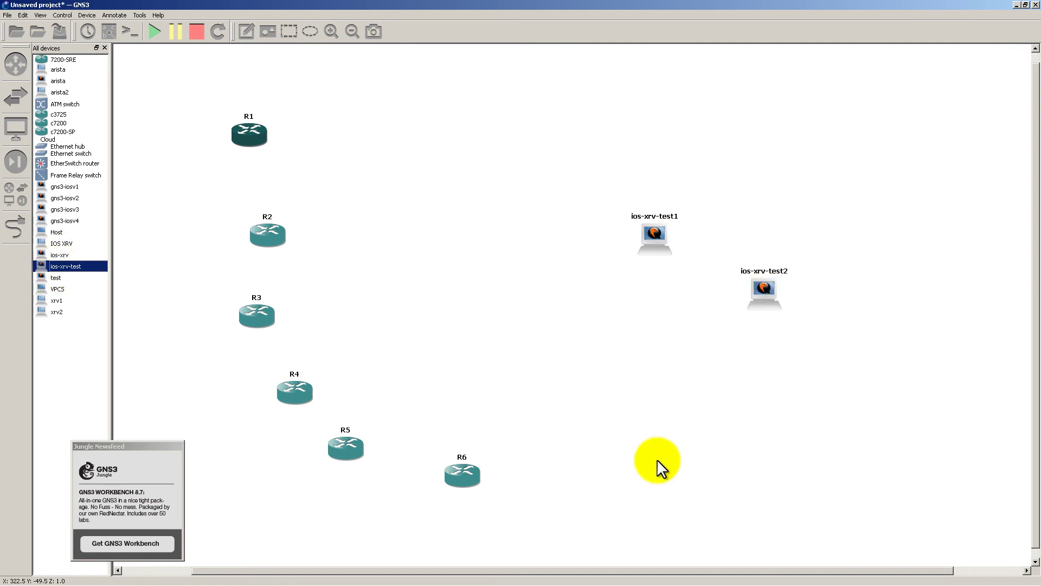
pyautogui.click(11, 105)
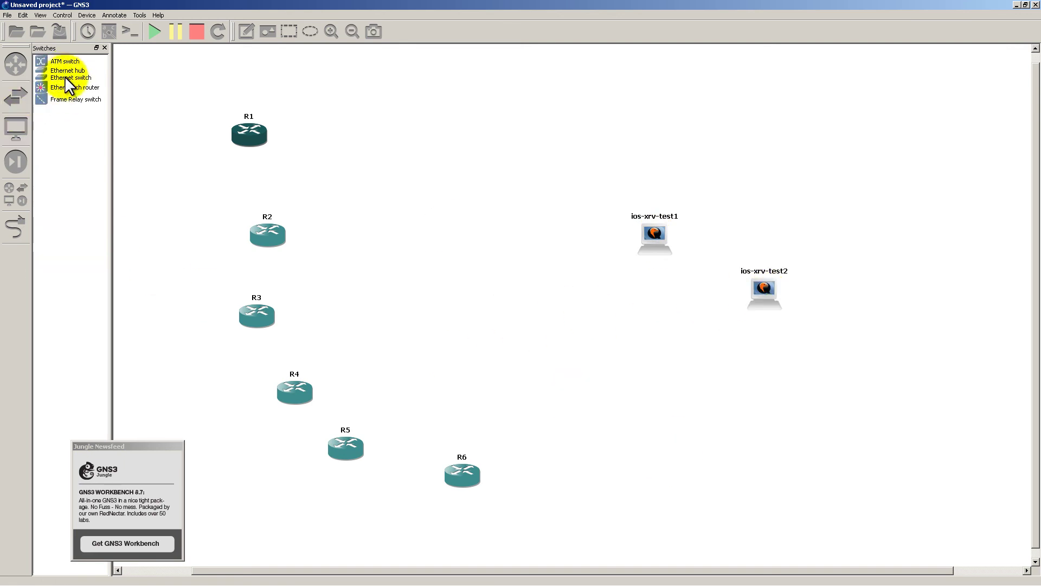
pyautogui.moveTo(64, 77); pyautogui.dragTo(465, 259)
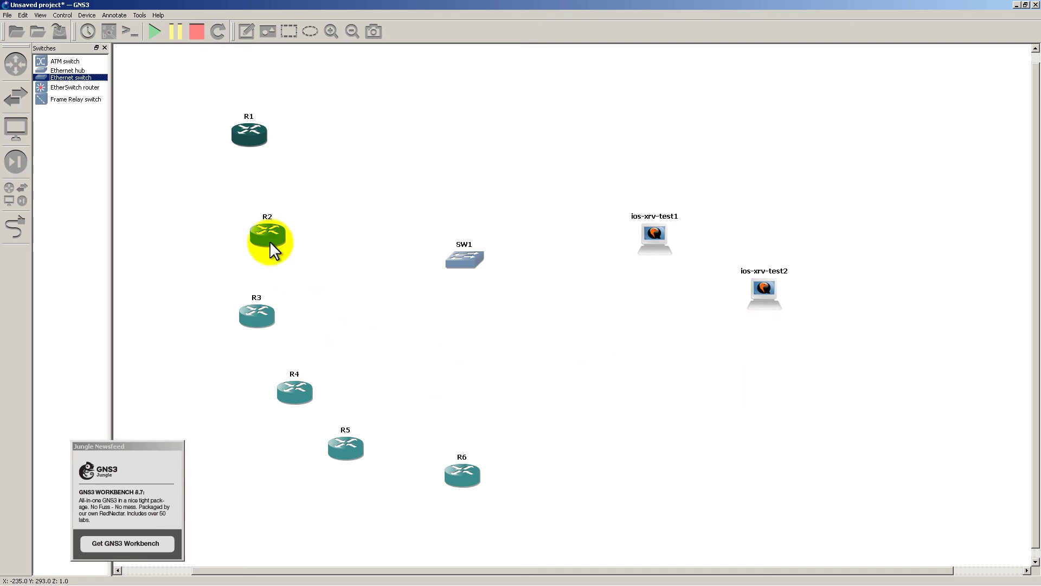
# Begin a link from R1, then cancel it without connecting anything.
pyautogui.click(17, 227)
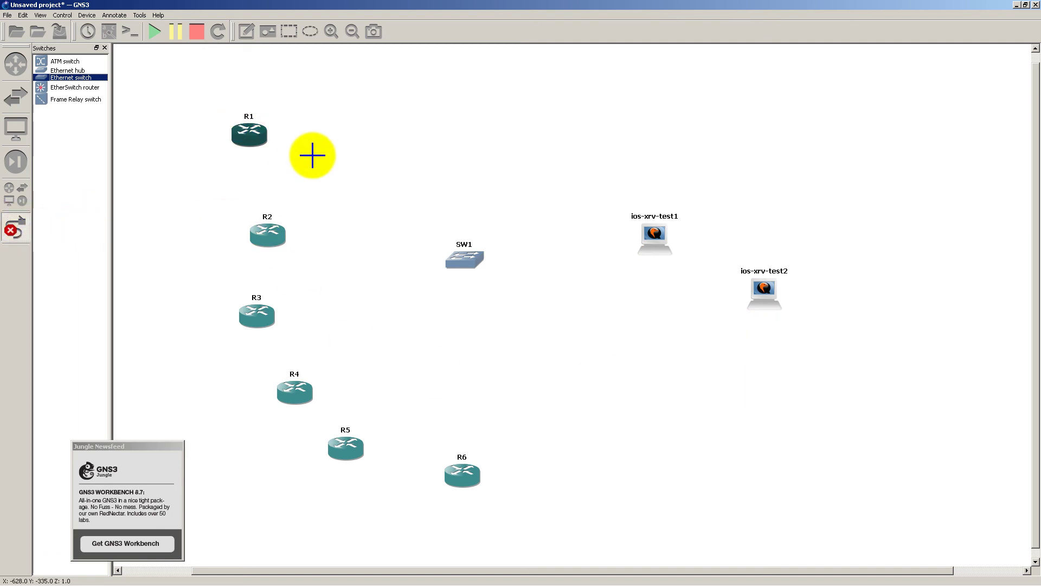
pyautogui.click(257, 132)
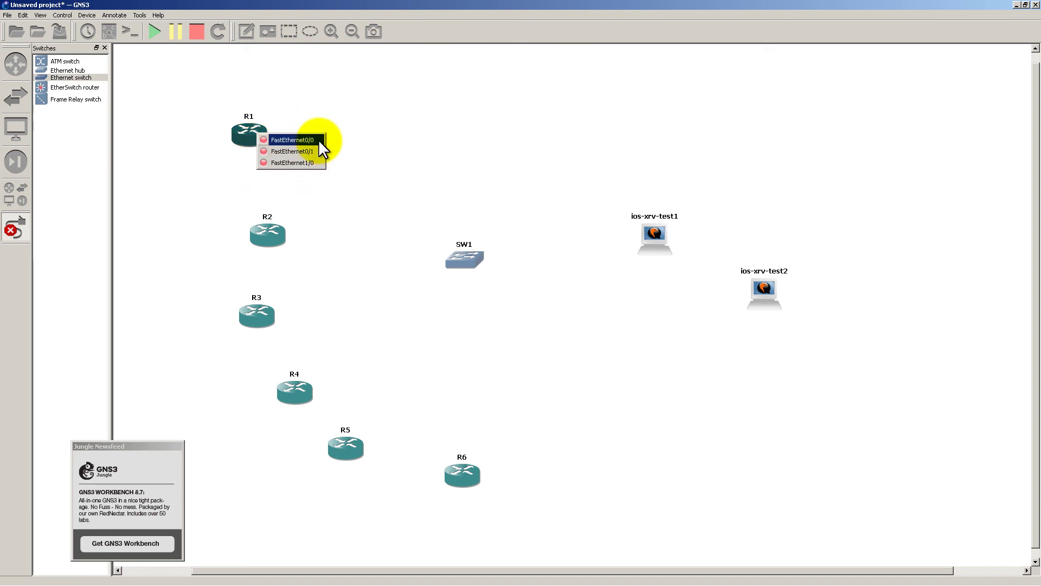
pyautogui.press('Escape')
pyautogui.click(16, 227)
# Configure R1's slots with slot 0 empty and PA-FE-TX in slot 1.
pyautogui.rightClick(245, 132)
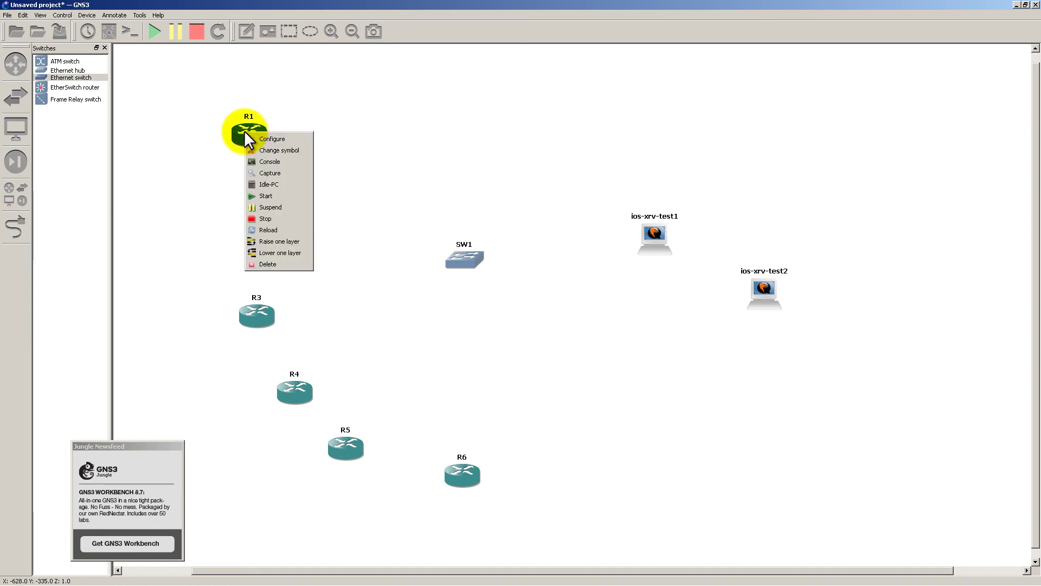
pyautogui.click(273, 139)
pyautogui.click(382, 192)
pyautogui.click(563, 209)
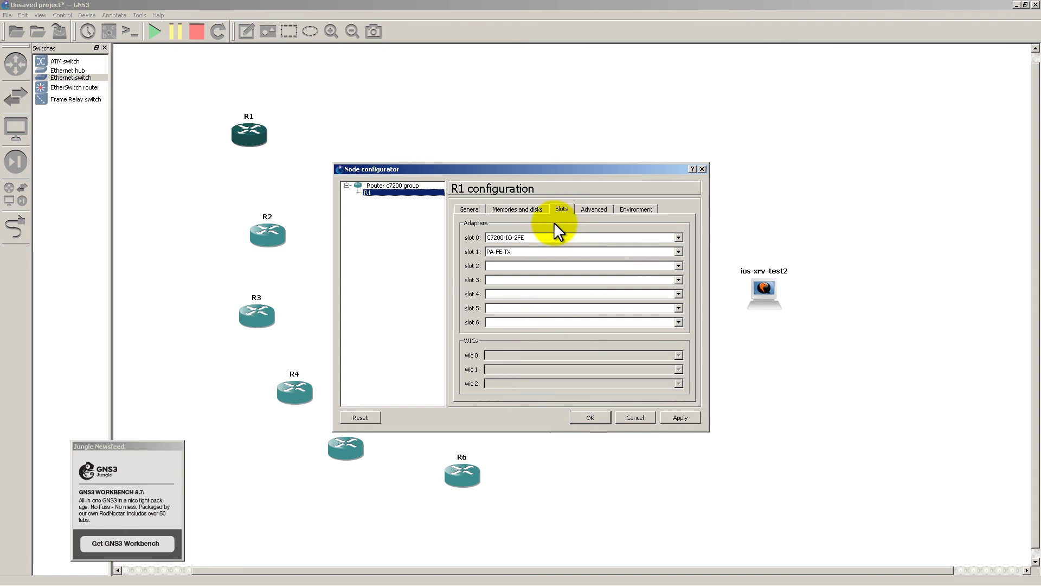
pyautogui.click(553, 237)
pyautogui.click(555, 253)
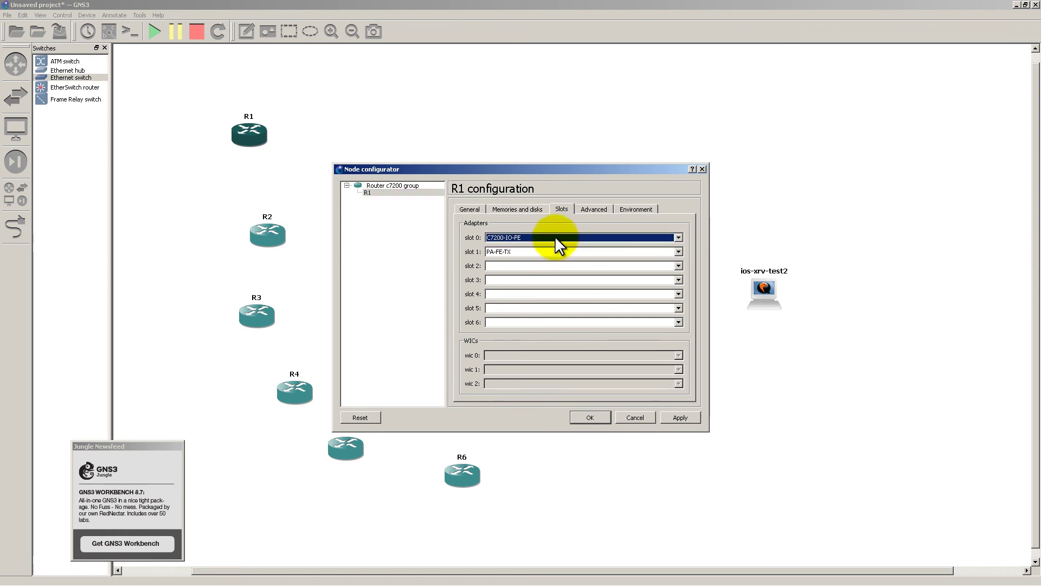
pyautogui.click(555, 237)
pyautogui.click(555, 243)
pyautogui.click(556, 247)
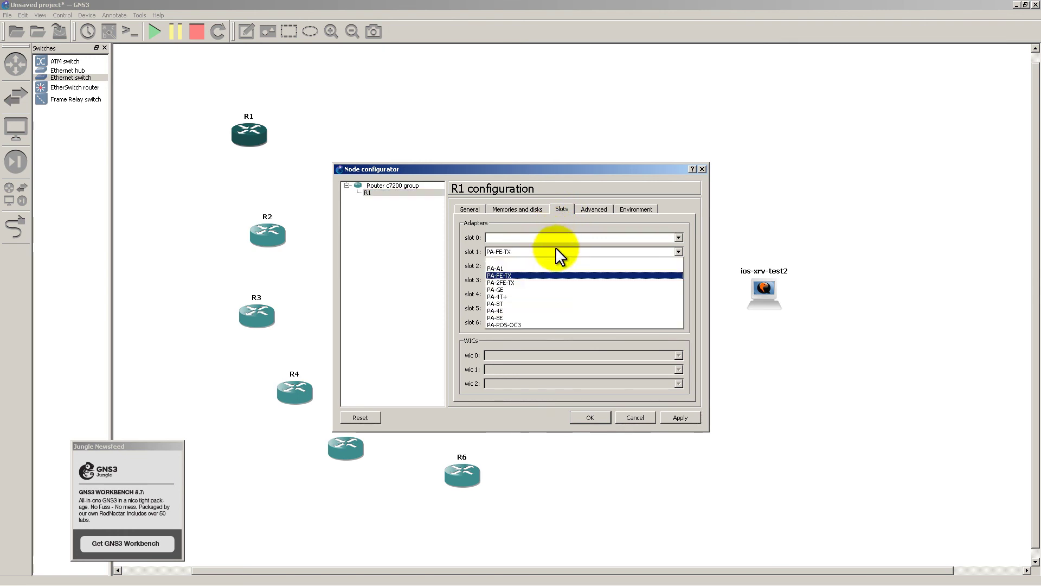
pyautogui.click(555, 247)
pyautogui.click(591, 417)
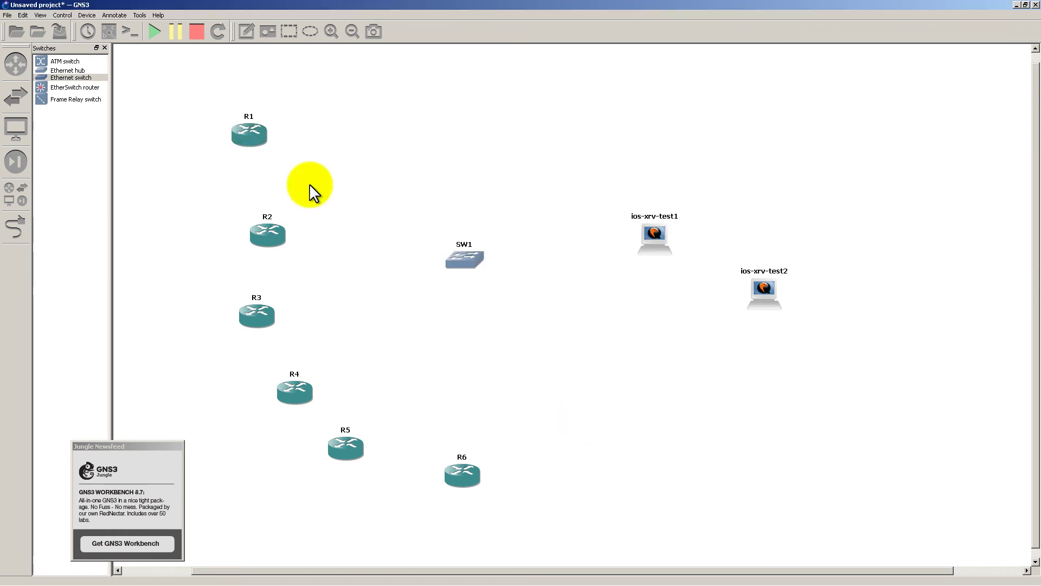
# Link R1's FastEthernet1/0 to SW1 port 1.
pyautogui.click(26, 229)
pyautogui.click(250, 139)
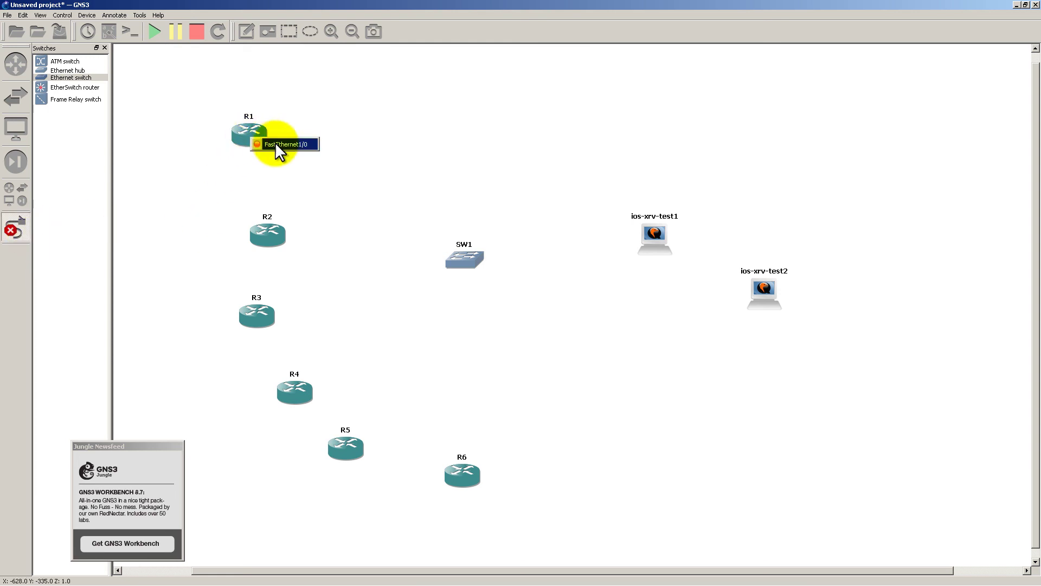
pyautogui.click(310, 145)
pyautogui.click(465, 257)
pyautogui.click(473, 266)
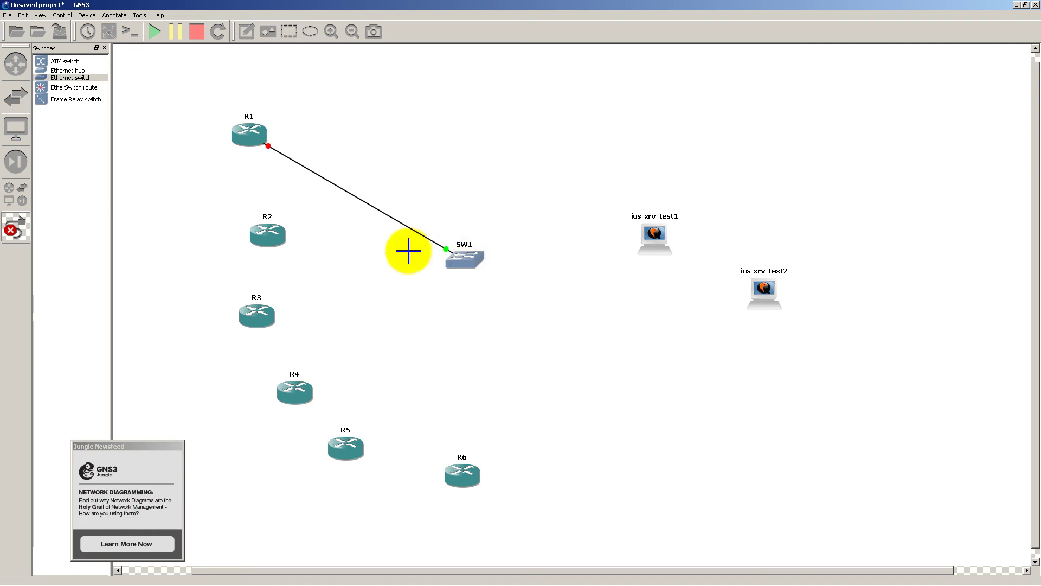
pyautogui.click(15, 227)
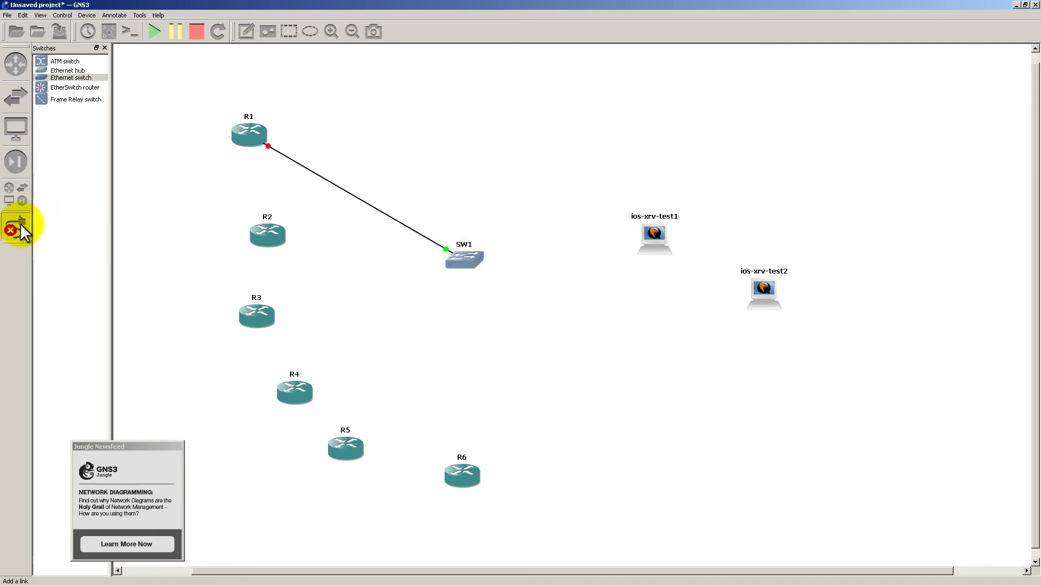
pyautogui.rightClick(266, 237)
# Configure R2's slots with slot 0 empty and PA-FE-TX in slot 1.
pyautogui.click(285, 242)
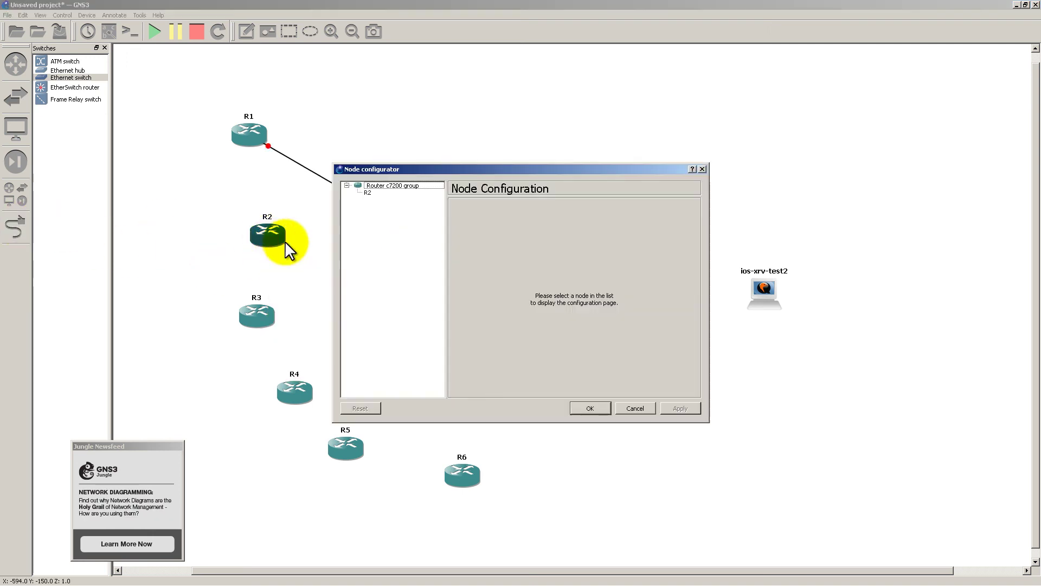
pyautogui.click(389, 192)
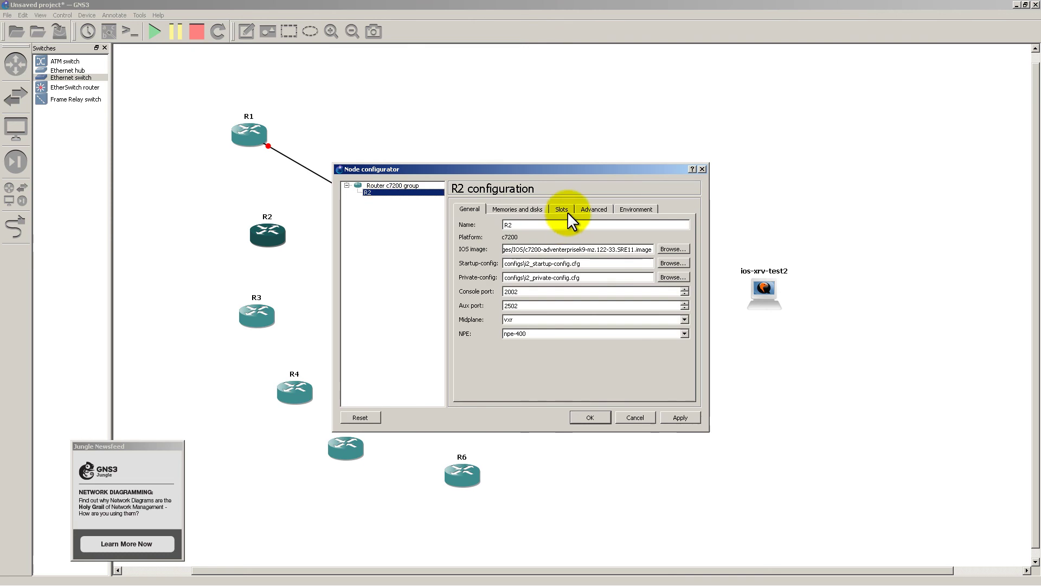
pyautogui.click(567, 211)
pyautogui.click(567, 237)
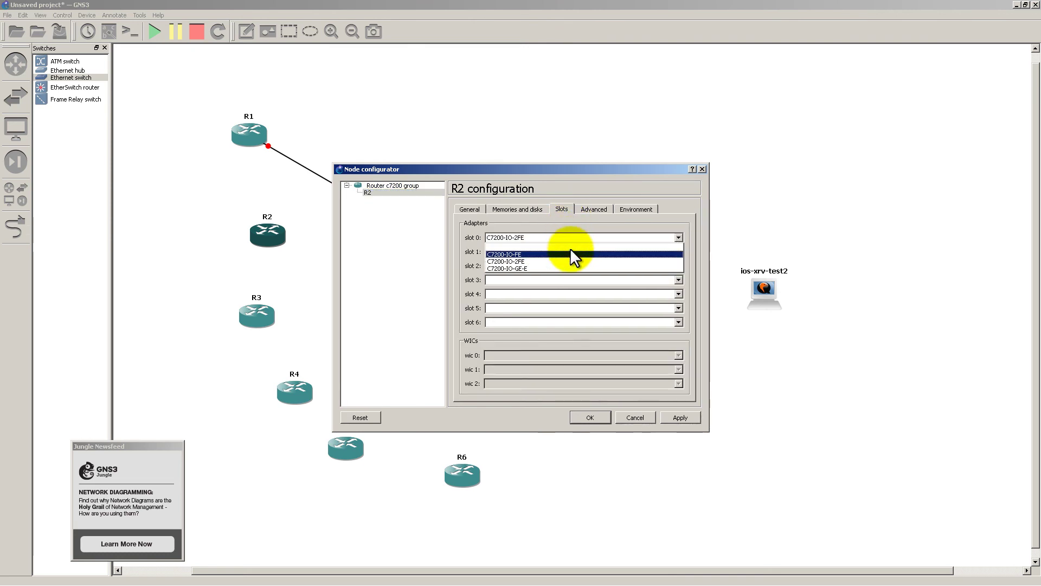
pyautogui.click(570, 247)
pyautogui.click(568, 253)
pyautogui.click(578, 274)
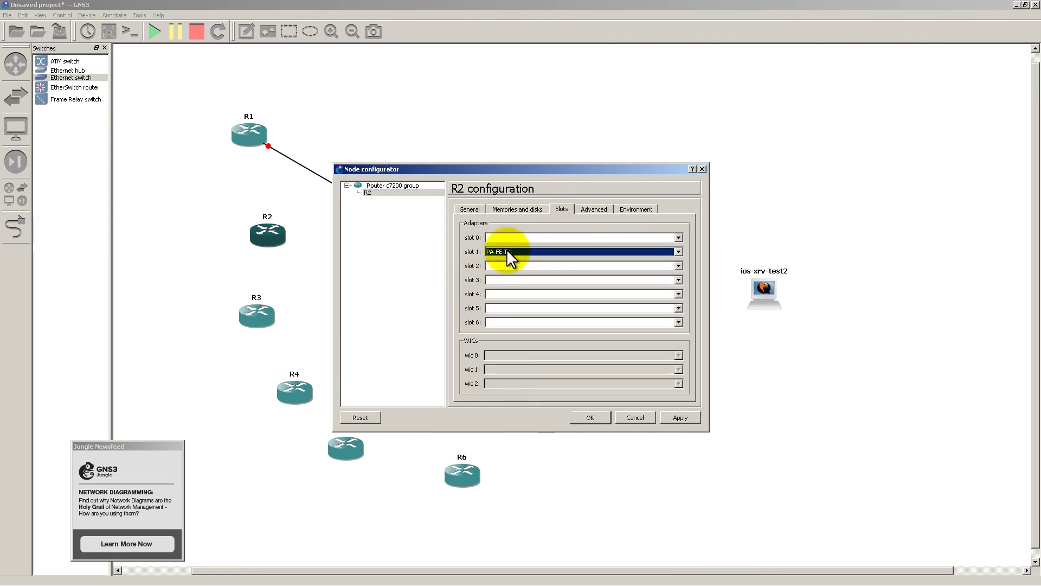
pyautogui.click(597, 420)
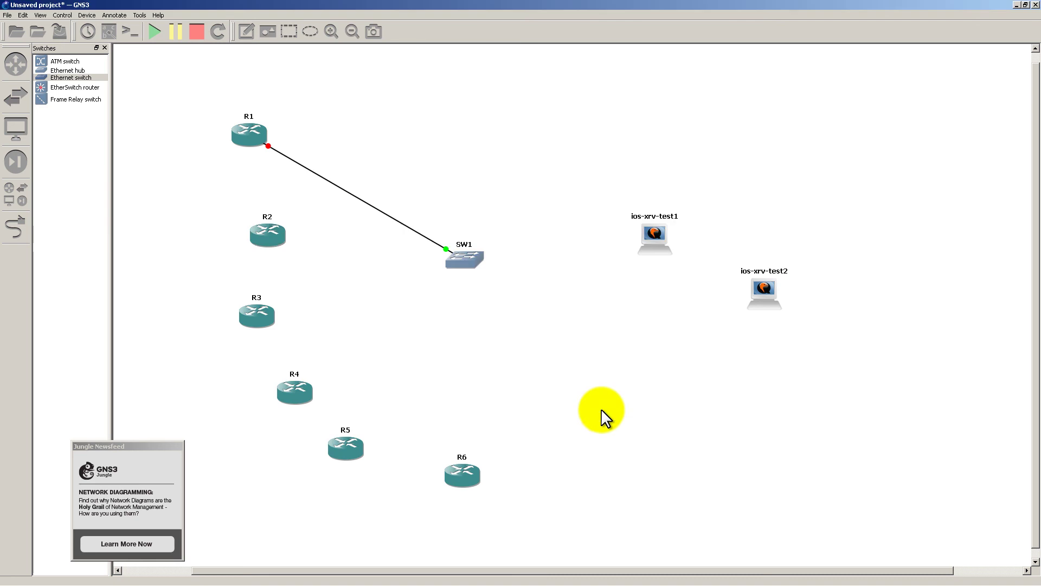
# Link R2 to a free port on SW1.
pyautogui.click(15, 233)
pyautogui.click(271, 236)
pyautogui.click(281, 239)
pyautogui.click(458, 265)
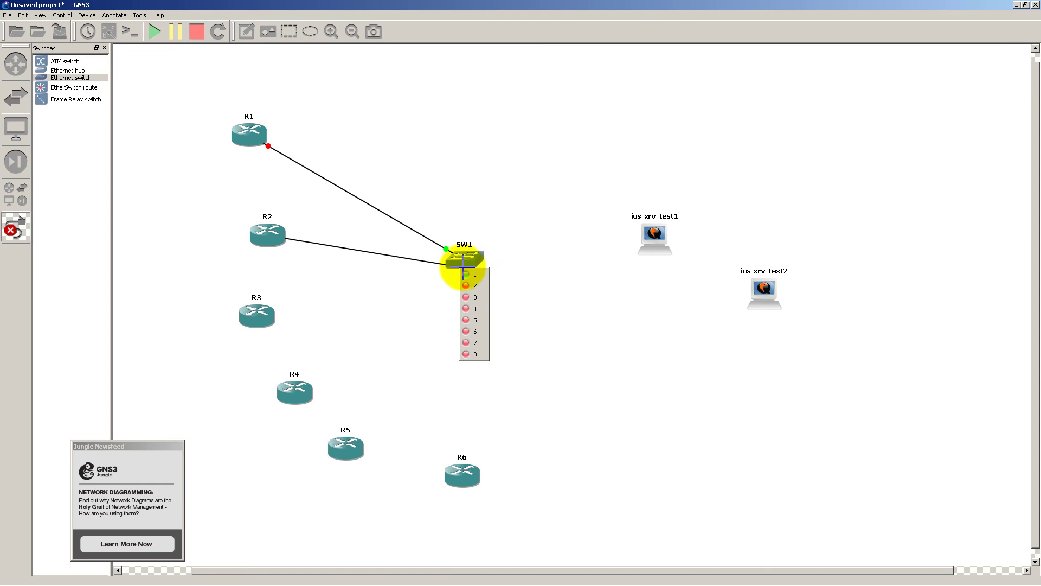
pyautogui.click(476, 281)
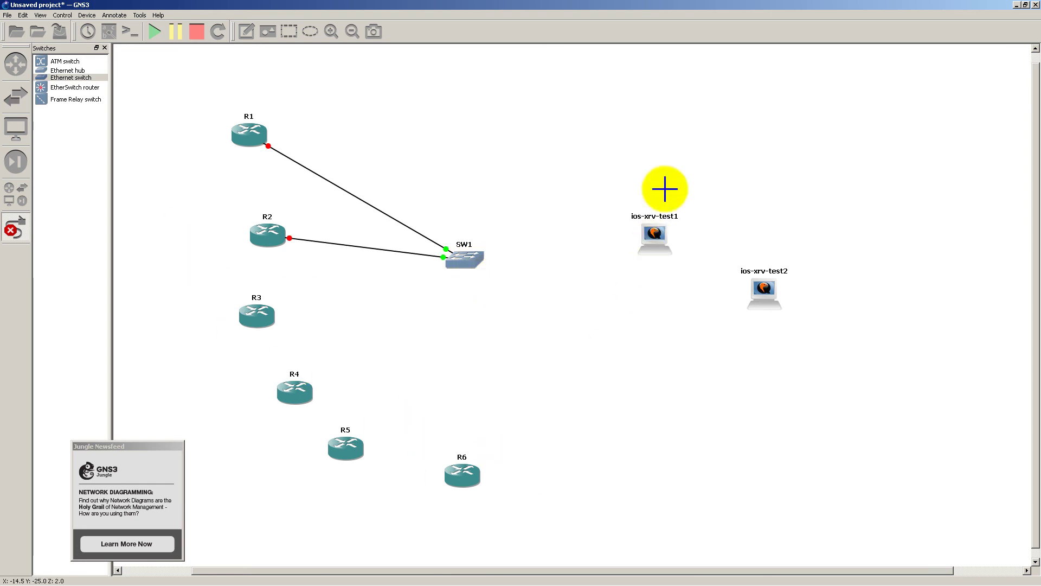
# Link ios-xrv-test1 and ios-xrv-test2 each to a port on SW1.
pyautogui.click(659, 239)
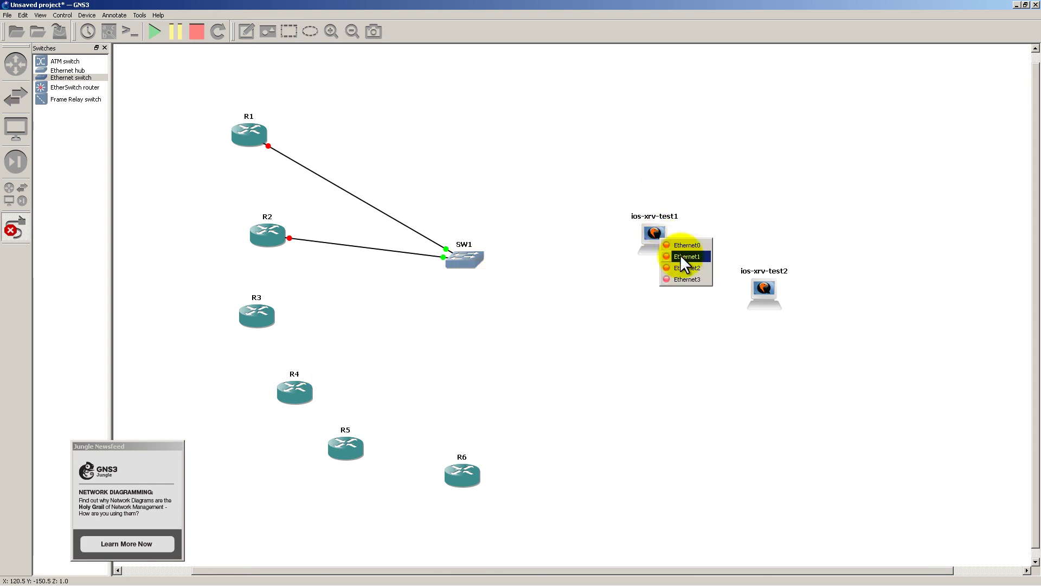
pyautogui.click(682, 249)
pyautogui.click(474, 259)
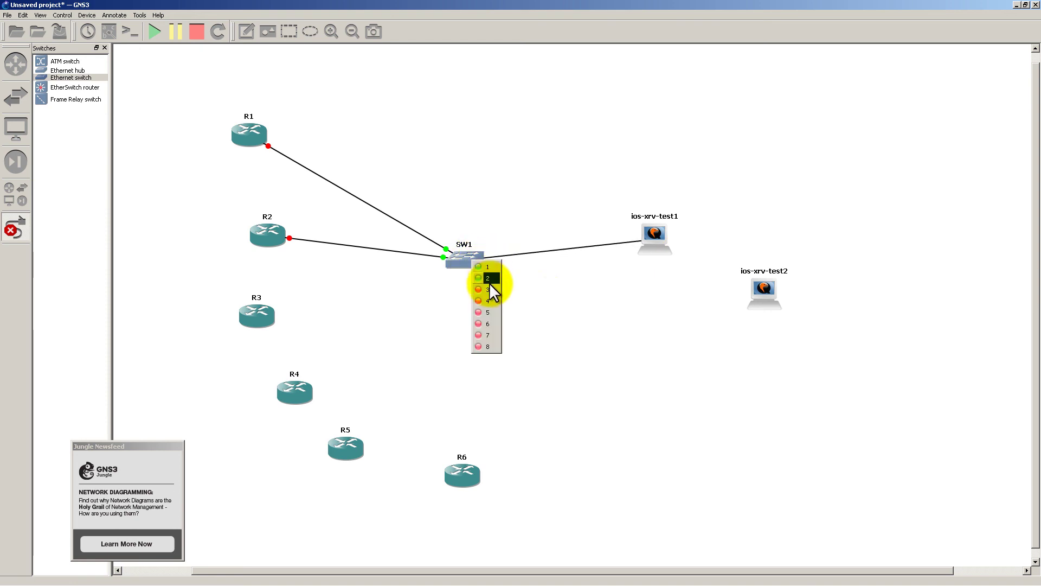
pyautogui.click(491, 290)
pyautogui.click(766, 294)
pyautogui.click(777, 311)
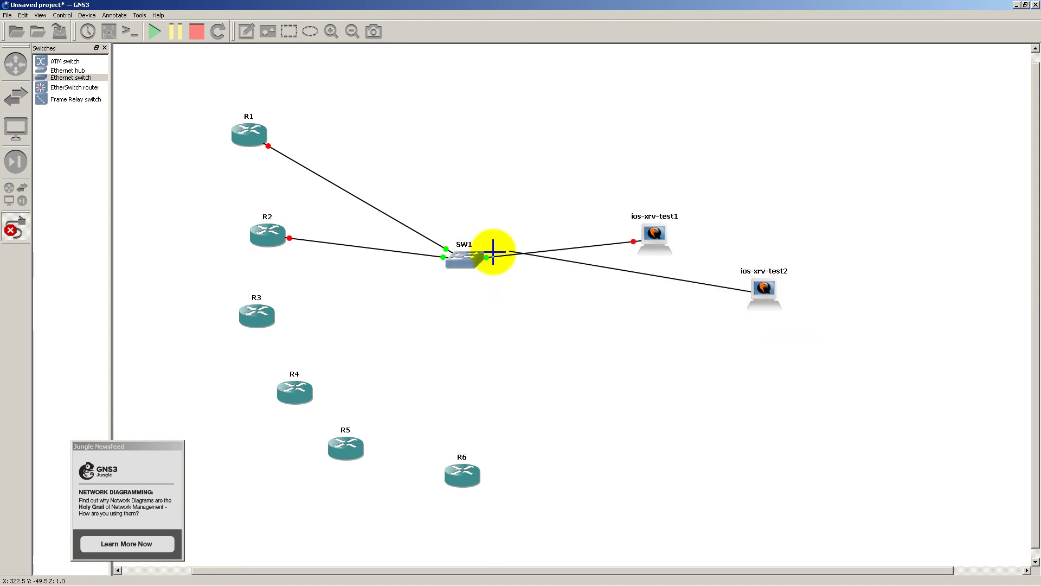
pyautogui.click(488, 254)
pyautogui.click(491, 304)
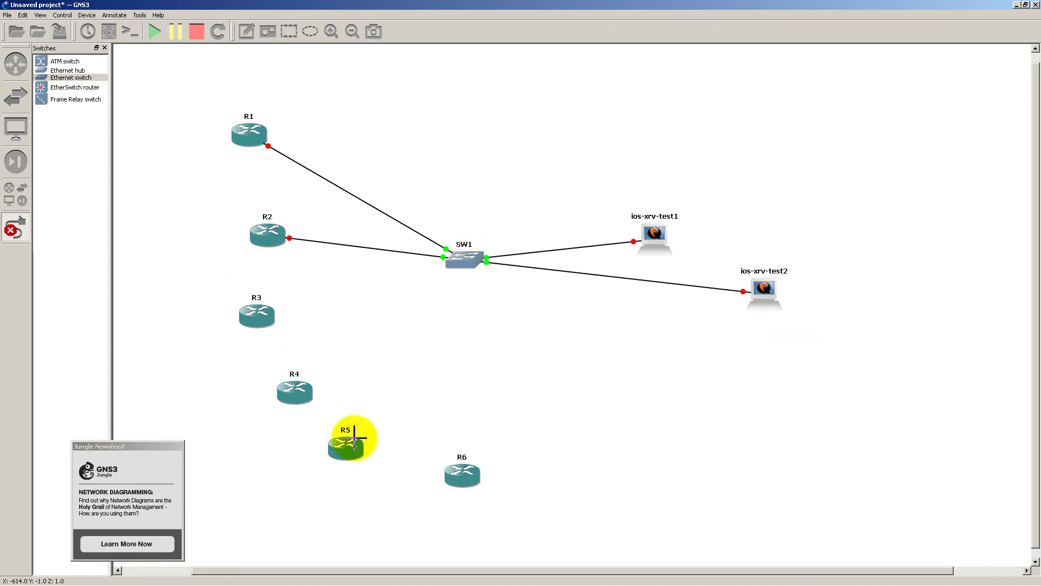
pyautogui.click(15, 226)
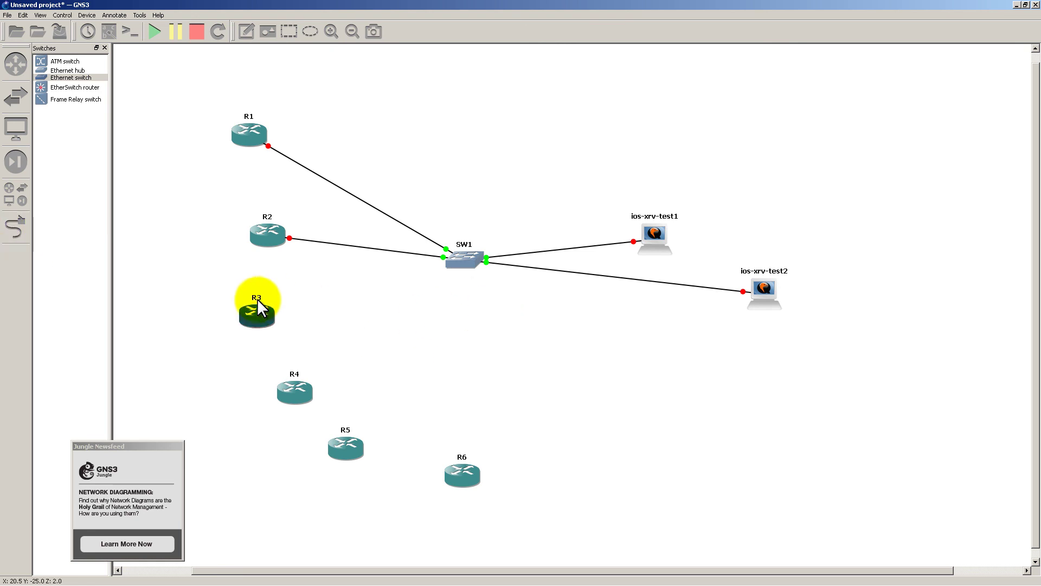
pyautogui.hotkey('alt', 'Tab')
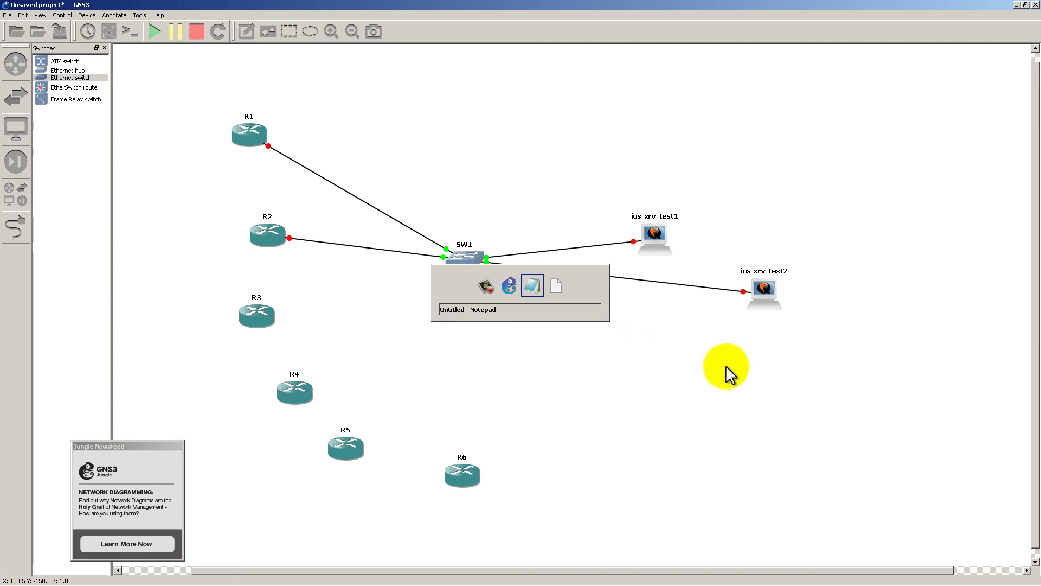
pyautogui.hotkey('alt', 'Tab')
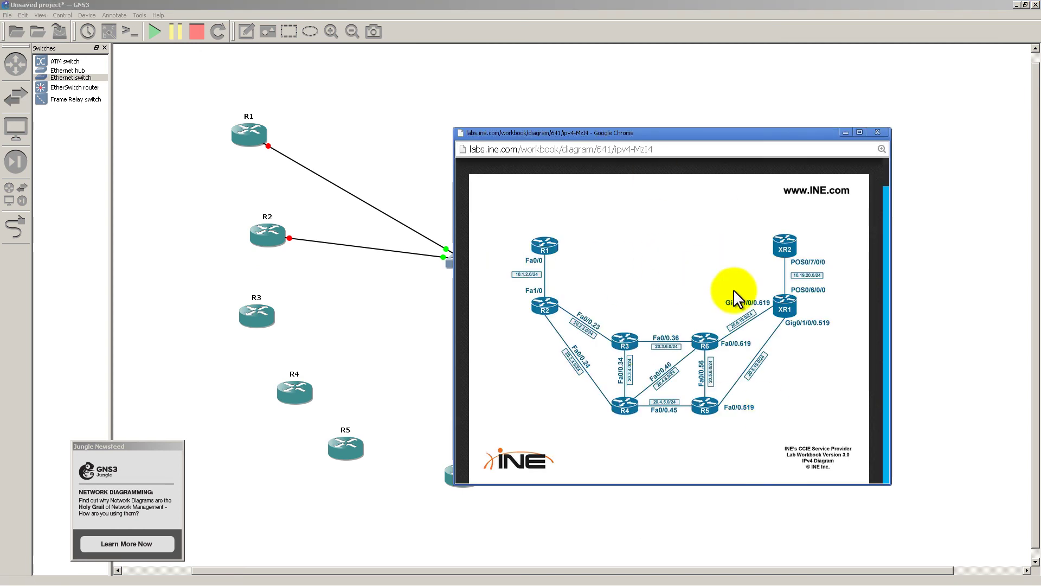
pyautogui.moveTo(678, 132); pyautogui.dragTo(563, 66)
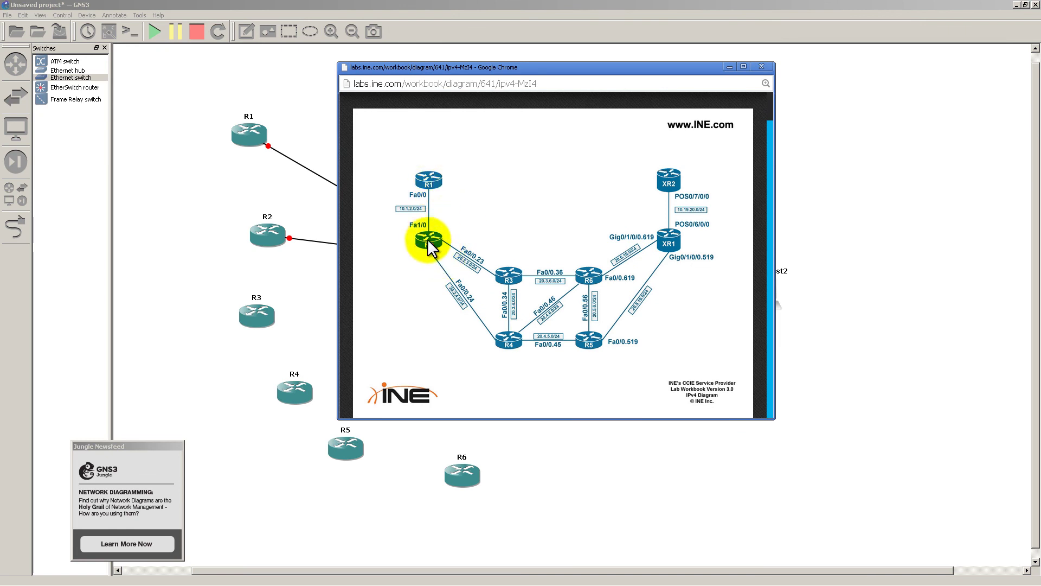
pyautogui.click(761, 66)
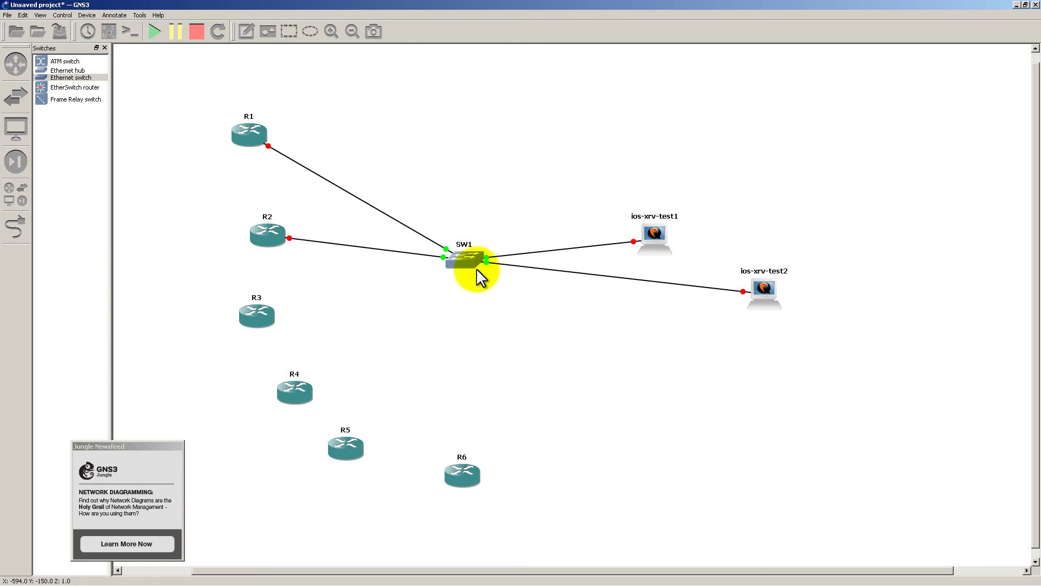
# Check SW1's ports, then bring the Chrome INE IPv4 lab diagram in front of GNS3.
pyautogui.moveTo(470, 262)
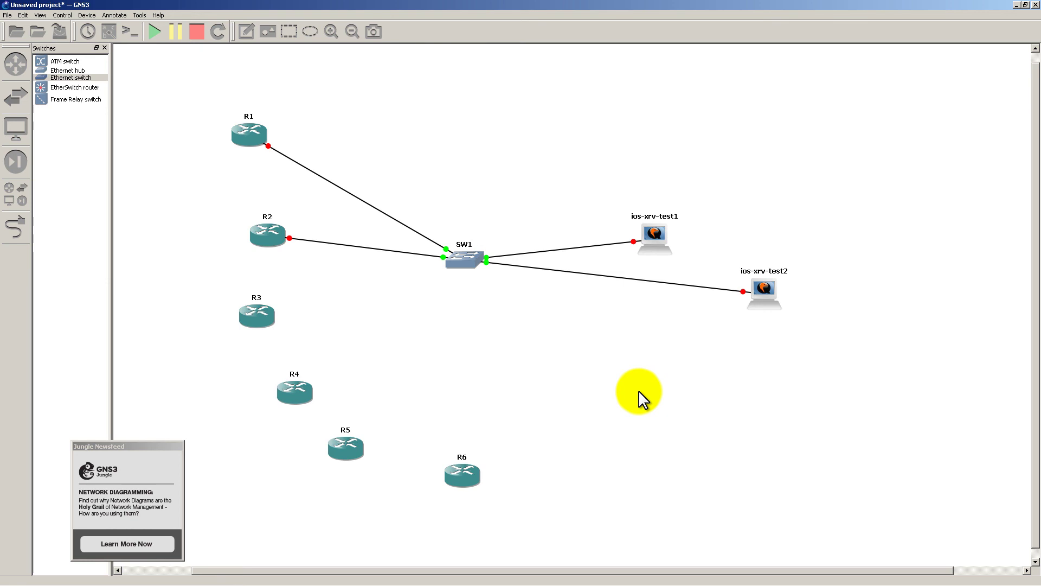
pyautogui.hotkey('alt', 'Tab')
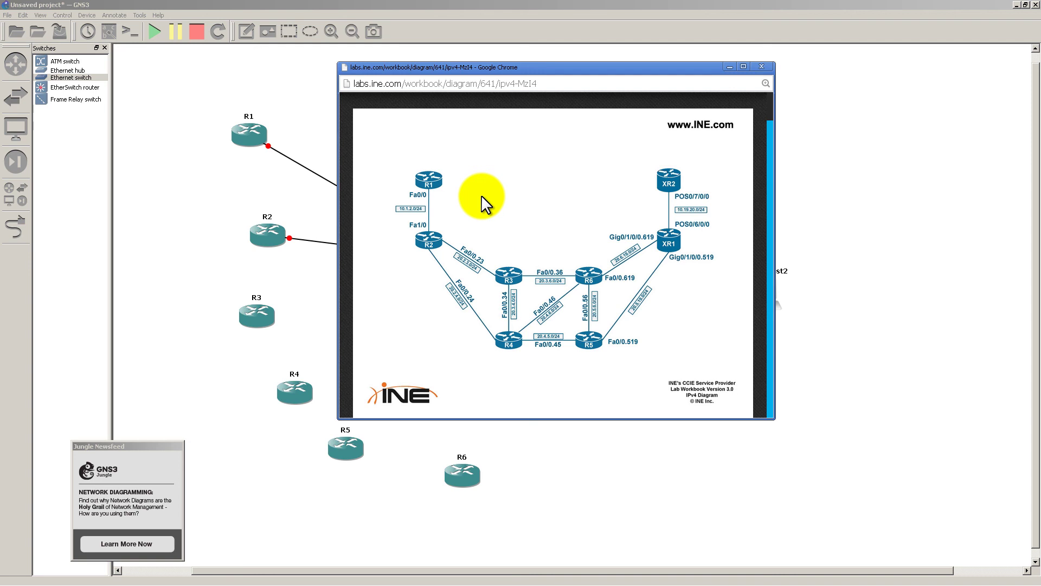
# Start routers R1 and R2 from the GNS3 topology.
pyautogui.click(277, 200)
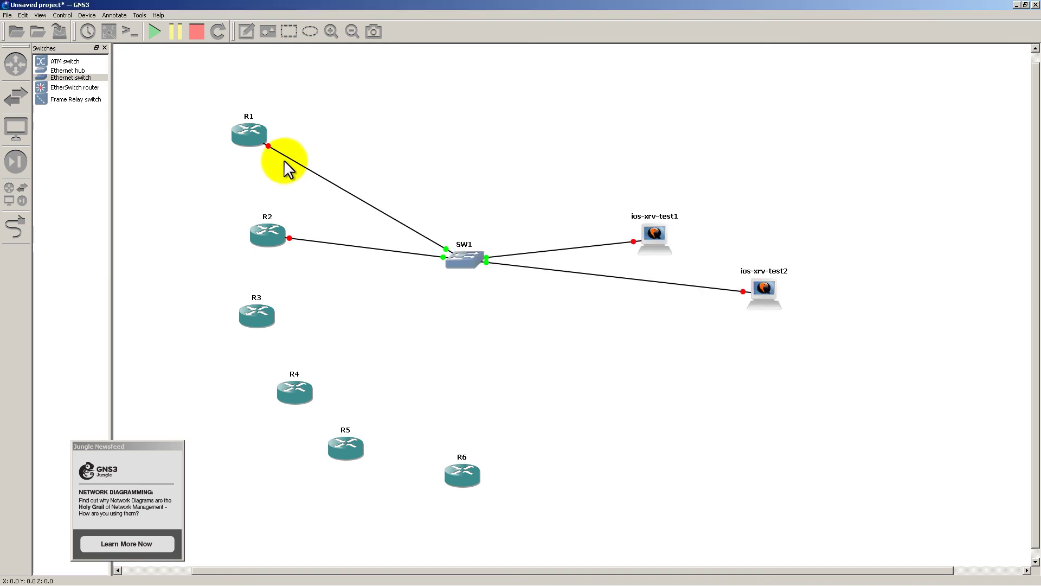
pyautogui.rightClick(241, 129)
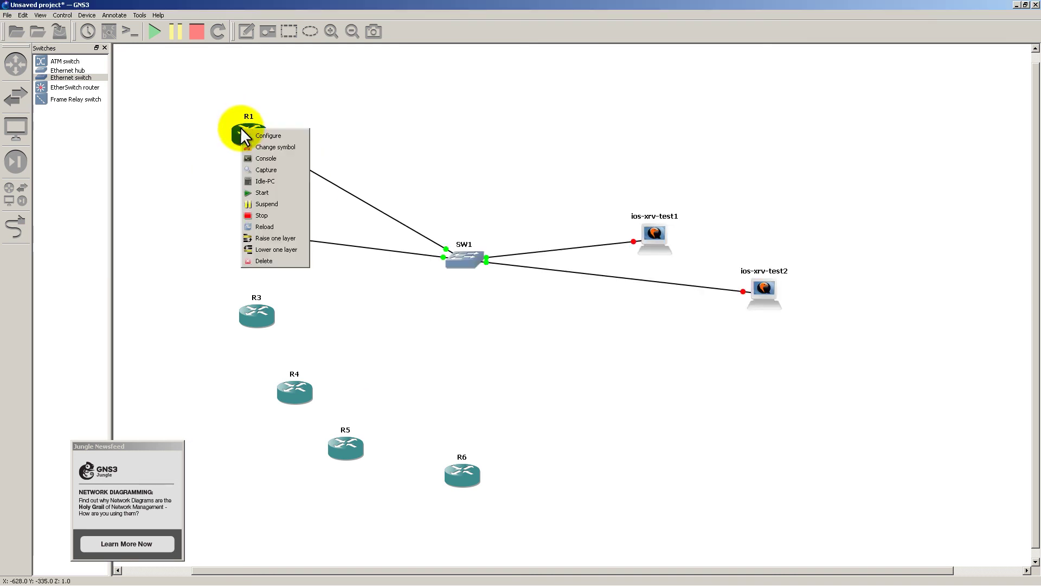
pyautogui.click(275, 191)
pyautogui.rightClick(272, 233)
pyautogui.click(301, 297)
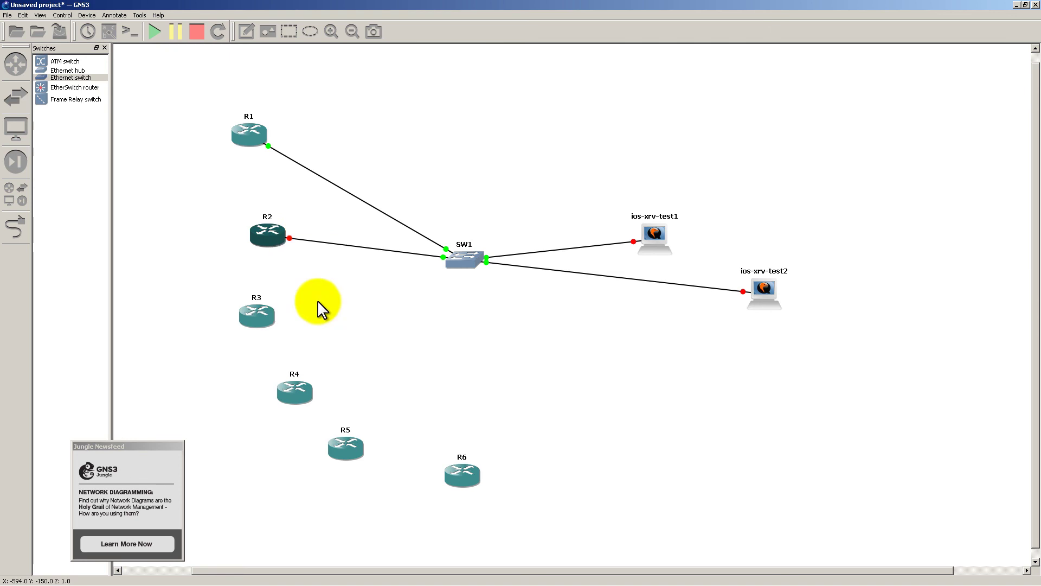
# Open the R1 and R2 consoles side by side at fresh R1# and R2# prompts.
pyautogui.rightClick(251, 142)
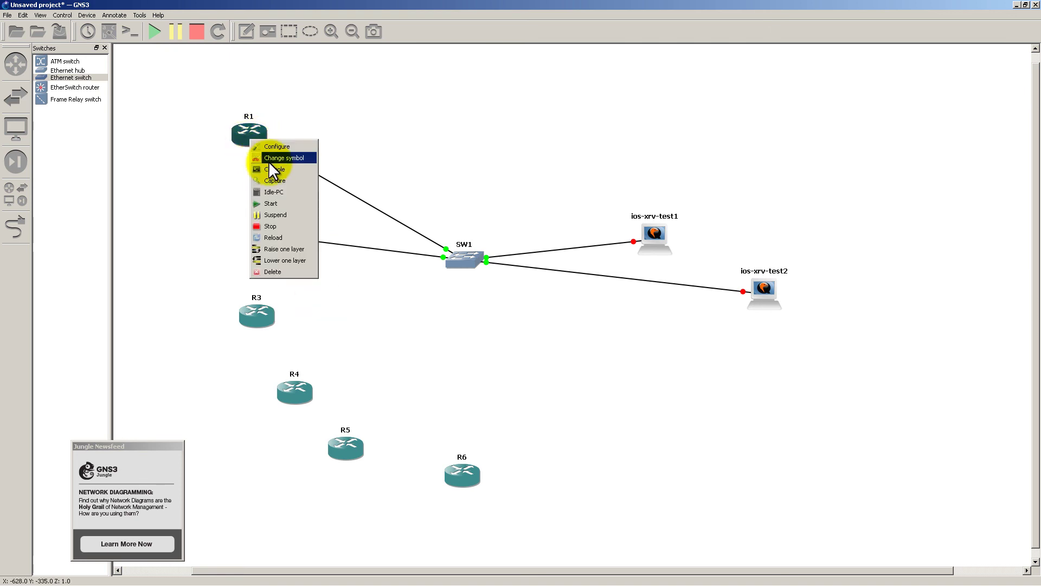
pyautogui.click(269, 169)
pyautogui.moveTo(257, 42); pyautogui.dragTo(632, 93)
pyautogui.rightClick(269, 235)
pyautogui.click(286, 267)
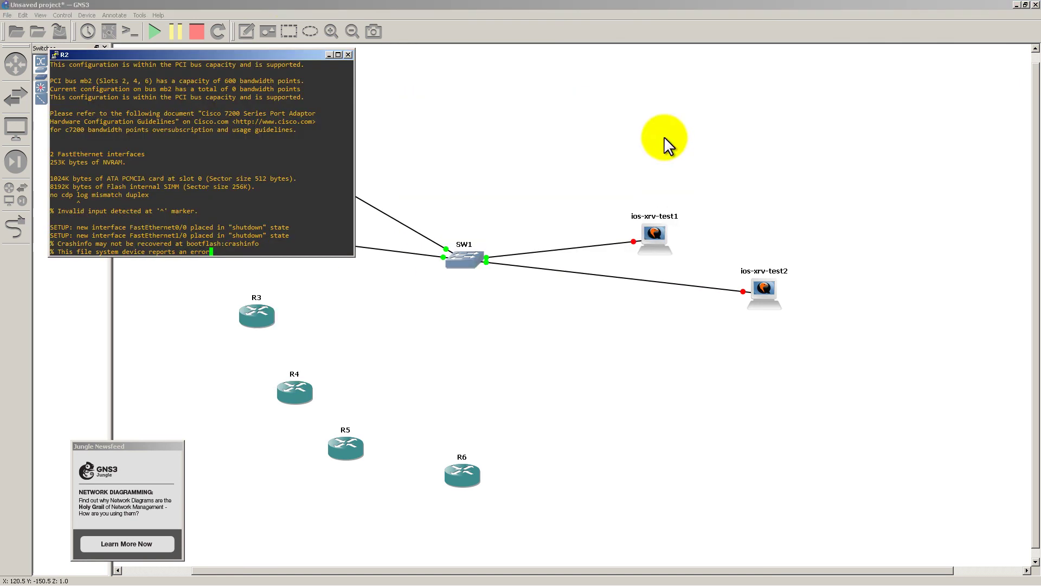
pyautogui.moveTo(284, 53); pyautogui.dragTo(934, 106)
pyautogui.hotkey('alt', 'Tab')
pyautogui.hotkey('alt', 'Tab')
pyautogui.hotkey('alt', 'Tab')
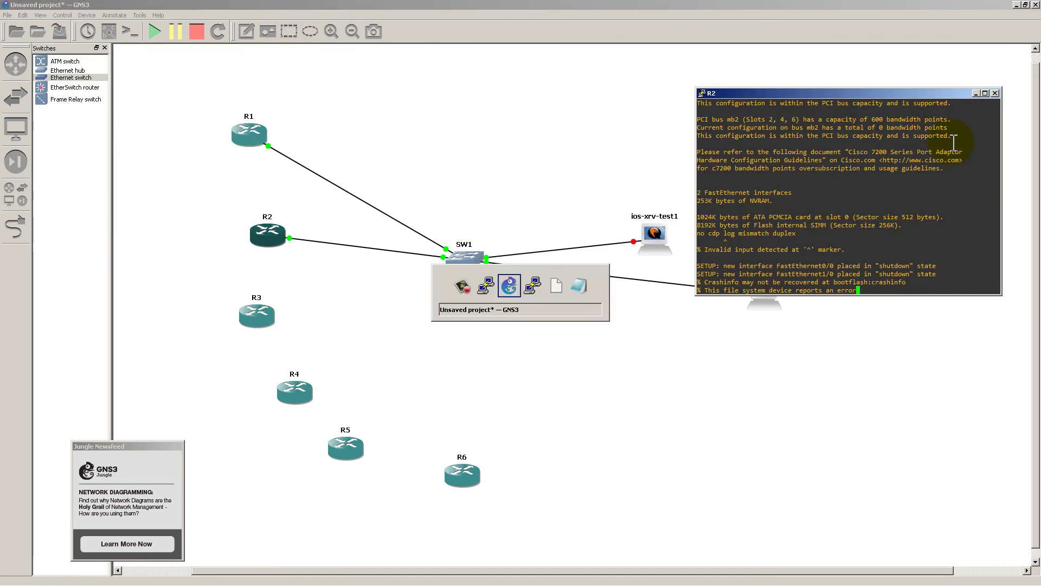
pyautogui.press('Return')
pyautogui.press('Return')
pyautogui.click(894, 202)
pyautogui.click(561, 95)
# Run show ip int brief on R1 and note FastEthernet0/0 and FastEthernet1/0.
pyautogui.moveTo(561, 93); pyautogui.dragTo(540, 101)
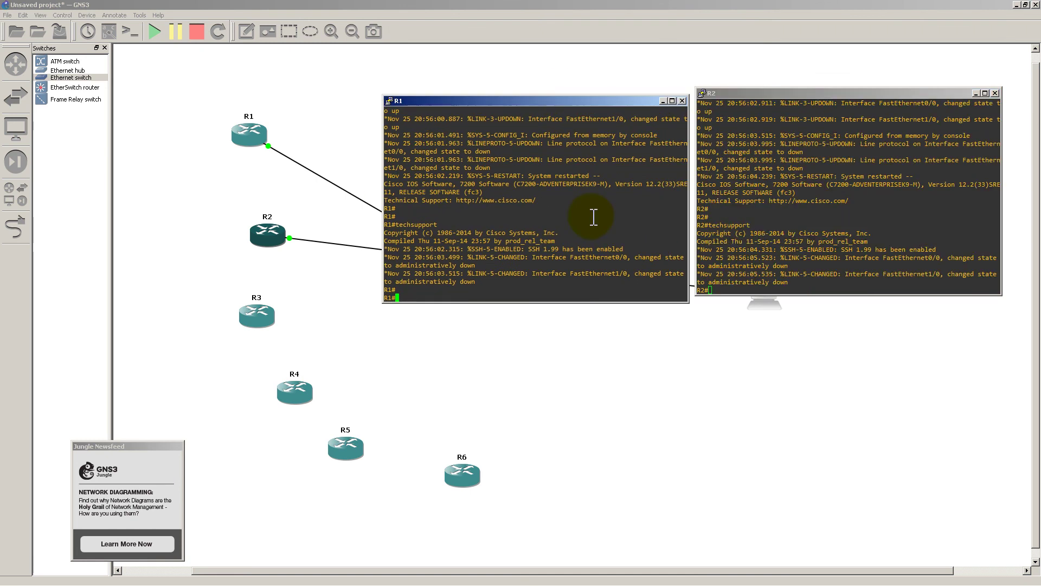
pyautogui.write('show ip int br')
pyautogui.press('Return')
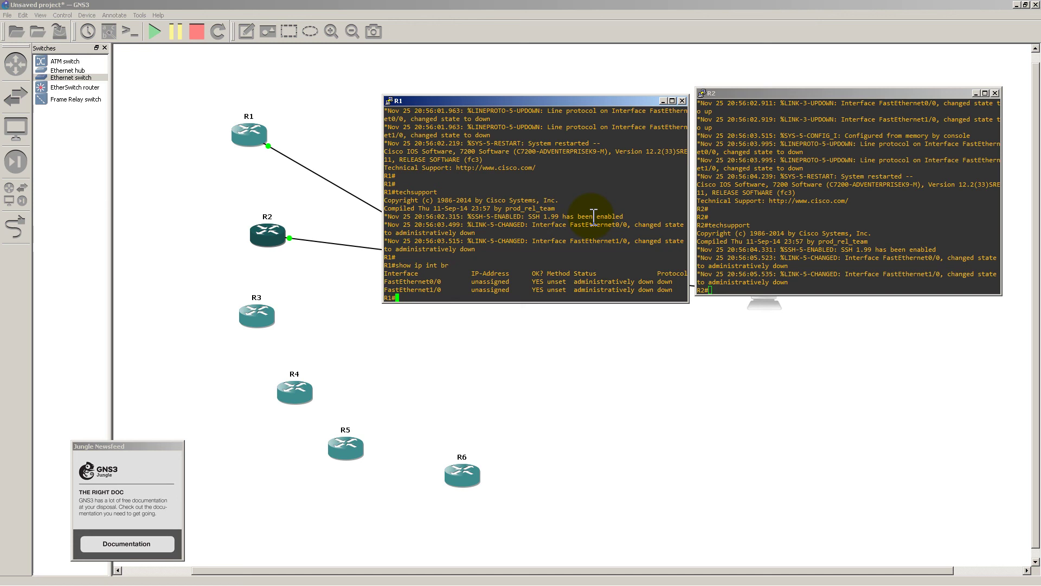
pyautogui.moveTo(448, 282); pyautogui.dragTo(378, 283)
pyautogui.moveTo(444, 290); pyautogui.dragTo(385, 291)
pyautogui.click(535, 222)
# Enter configuration mode on R1 and create subinterface FastEthernet1/0.12.
pyautogui.write('conf t')
pyautogui.press('Return')
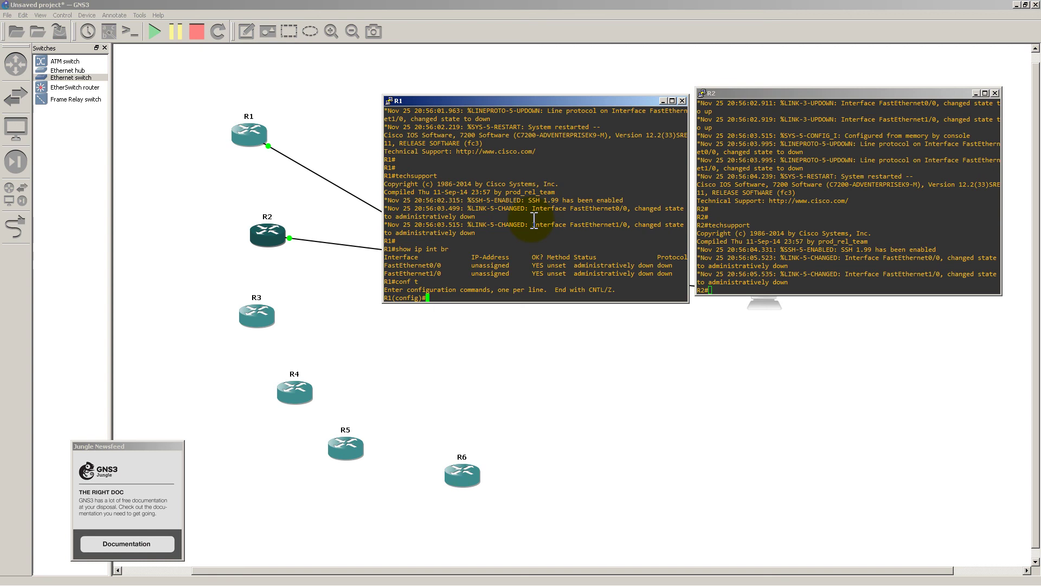
pyautogui.write('int fast 1/0.12')
pyautogui.press('Return')
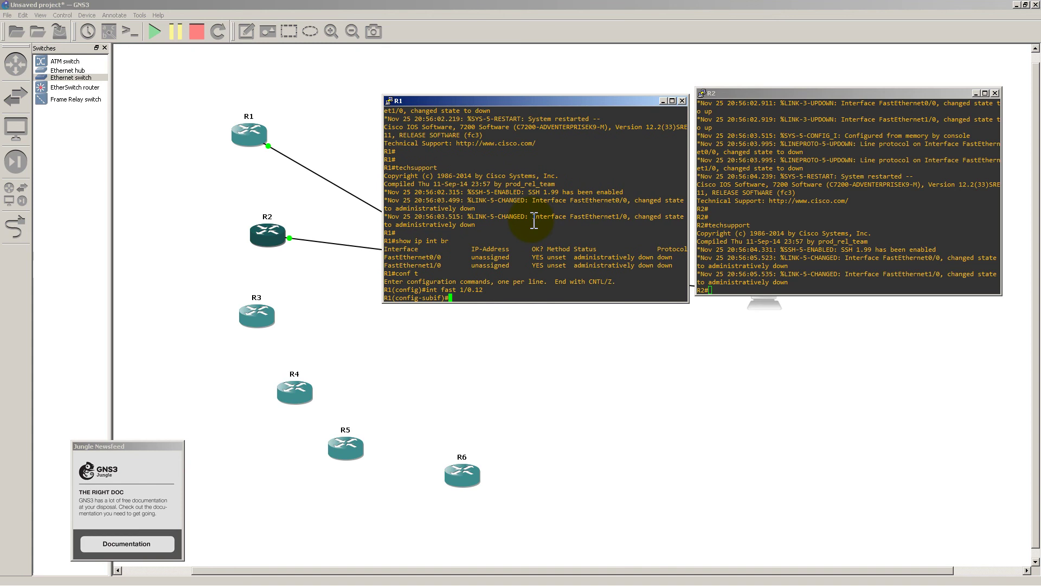
# Give R1's Fa1/0.12 dot1Q 12 encapsulation and address 1.1.1.1 255.255.255.0.
pyautogui.write('enca')
pyautogui.press('Tab')
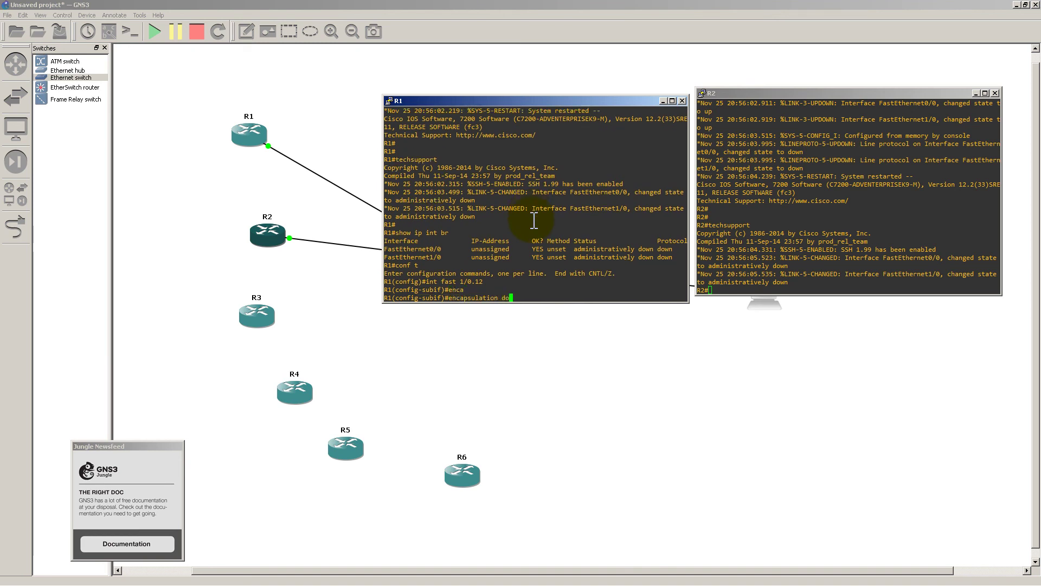
pyautogui.write('do')
pyautogui.press('Tab')
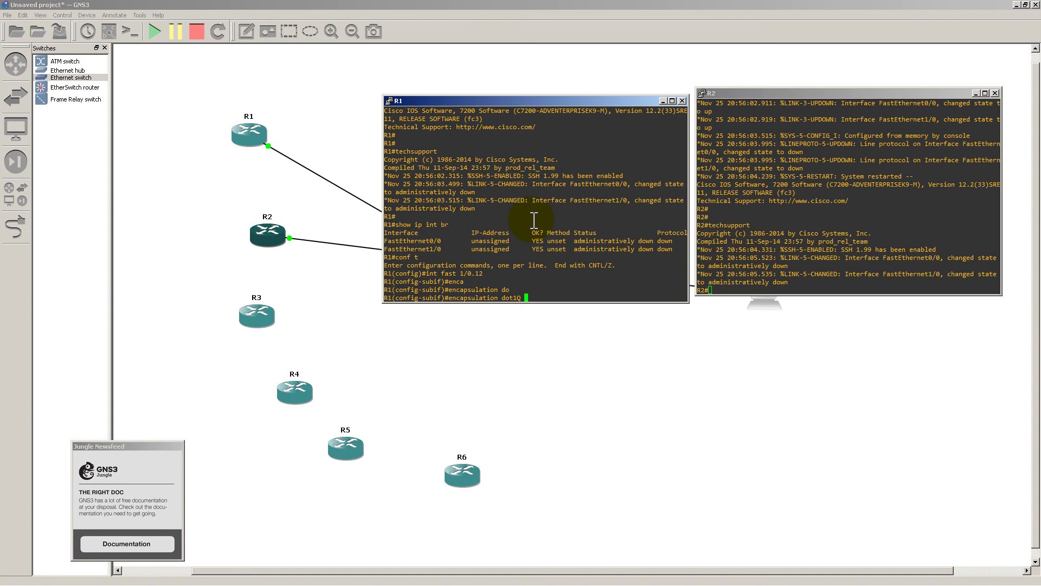
pyautogui.write('12')
pyautogui.press('Return')
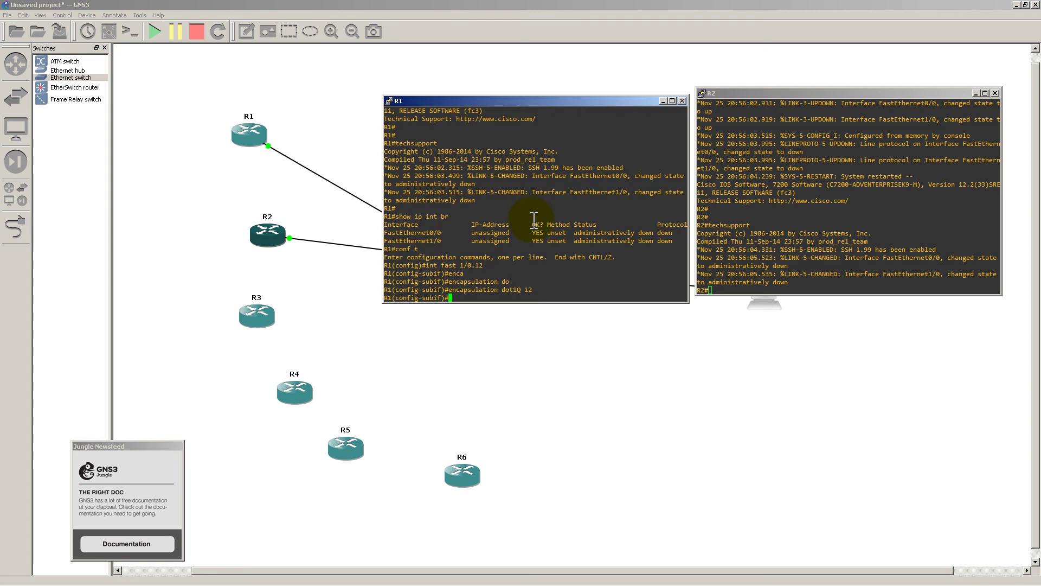
pyautogui.write('ip add')
pyautogui.press('Tab')
pyautogui.write('1.1.1.1 255.255.255.0')
pyautogui.press('Return')
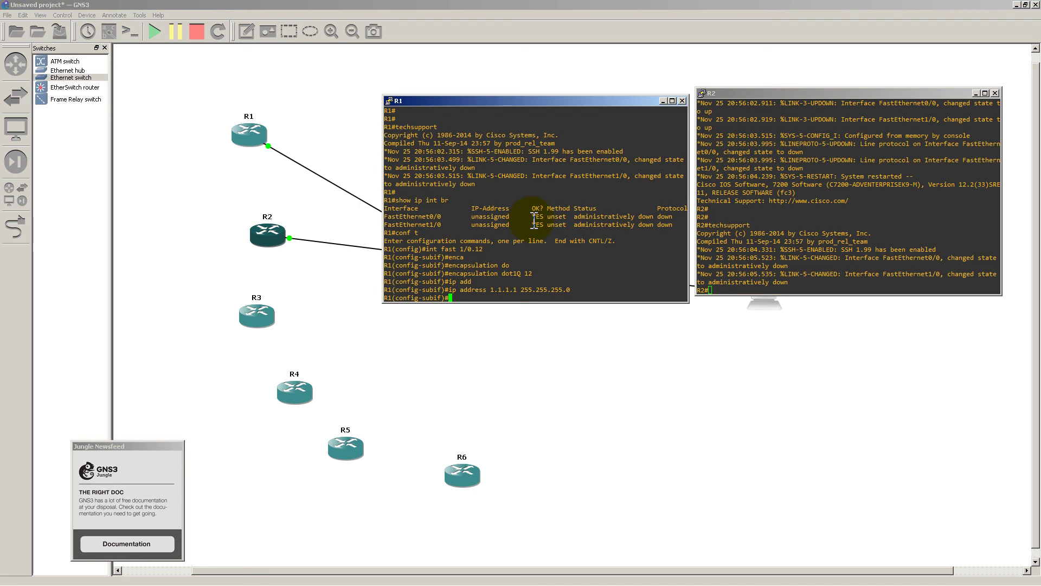
# Bring up R1's FastEthernet1/0 with no shut.
pyautogui.write('int fast 1/0')
pyautogui.press('Return')
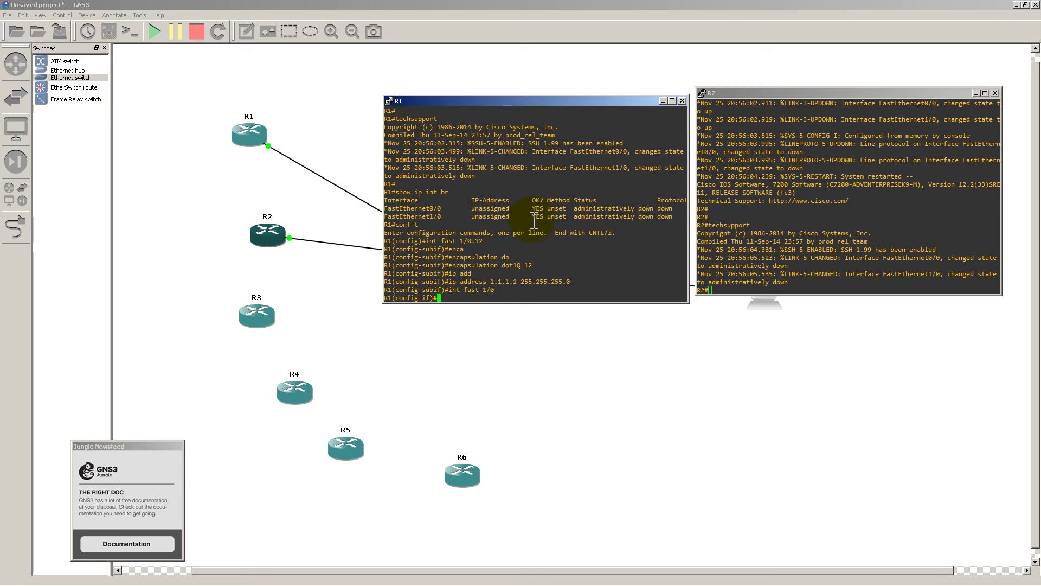
pyautogui.write('no shut')
pyautogui.press('Return')
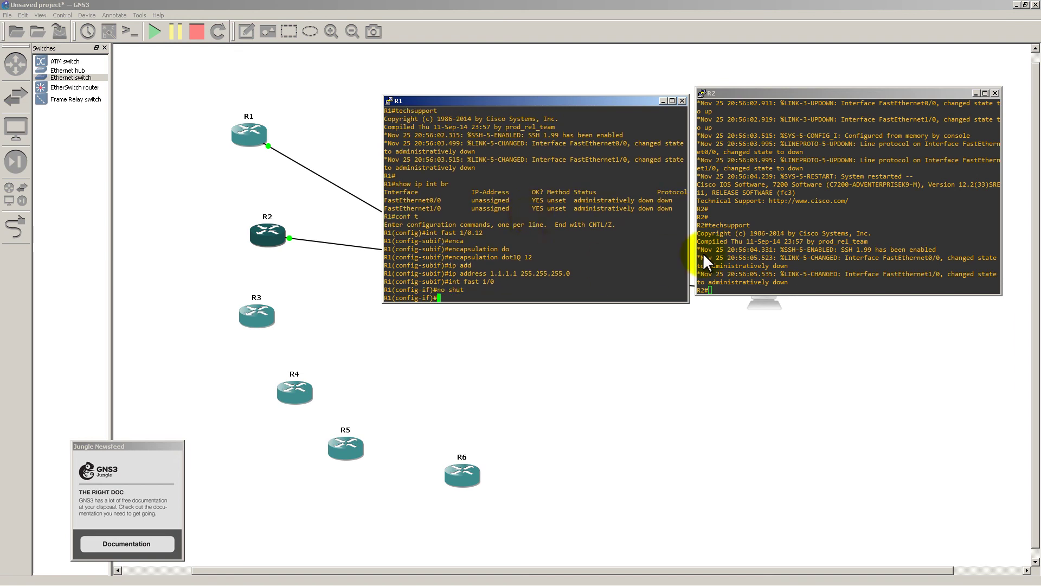
# In R2's console, enter configuration mode and create subinterface FastEthernet1/0.12.
pyautogui.click(774, 242)
pyautogui.write('conf t')
pyautogui.press('Return')
pyautogui.write('int fast 1/')
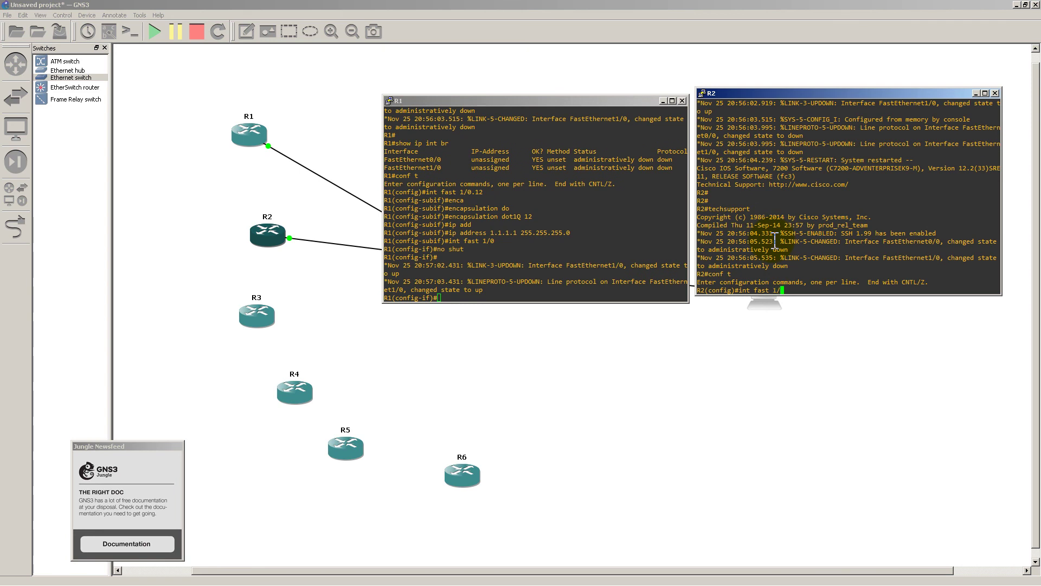
pyautogui.write('0.12')
pyautogui.press('Return')
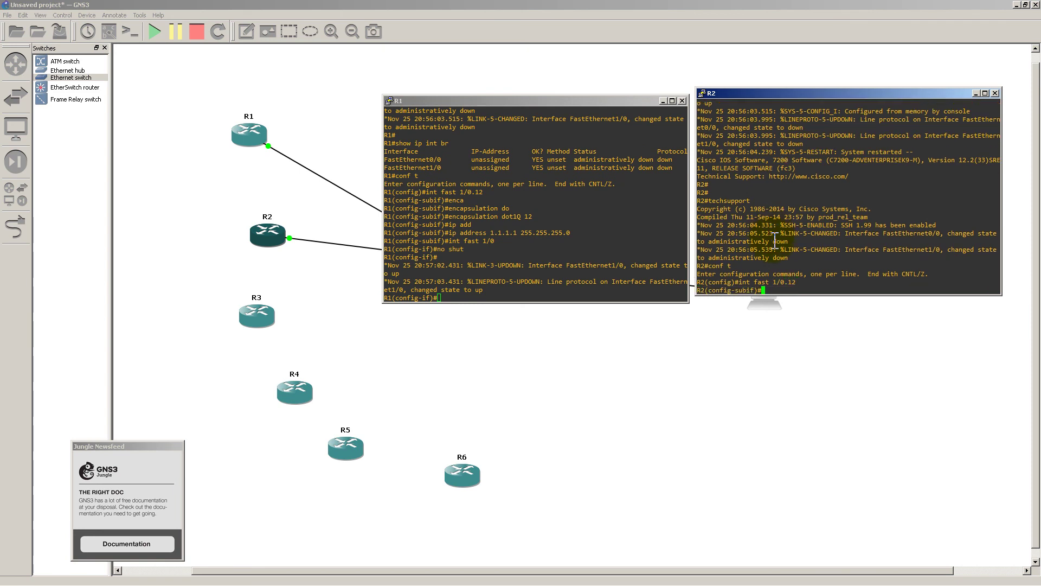
# Give R2's Fa1/0.12 dot1Q 12 encapsulation and address 1.1.1.2 255.255.255.0.
pyautogui.write('enca')
pyautogui.press('Tab')
pyautogui.write('dot')
pyautogui.press('Tab')
pyautogui.write('12')
pyautogui.press('Return')
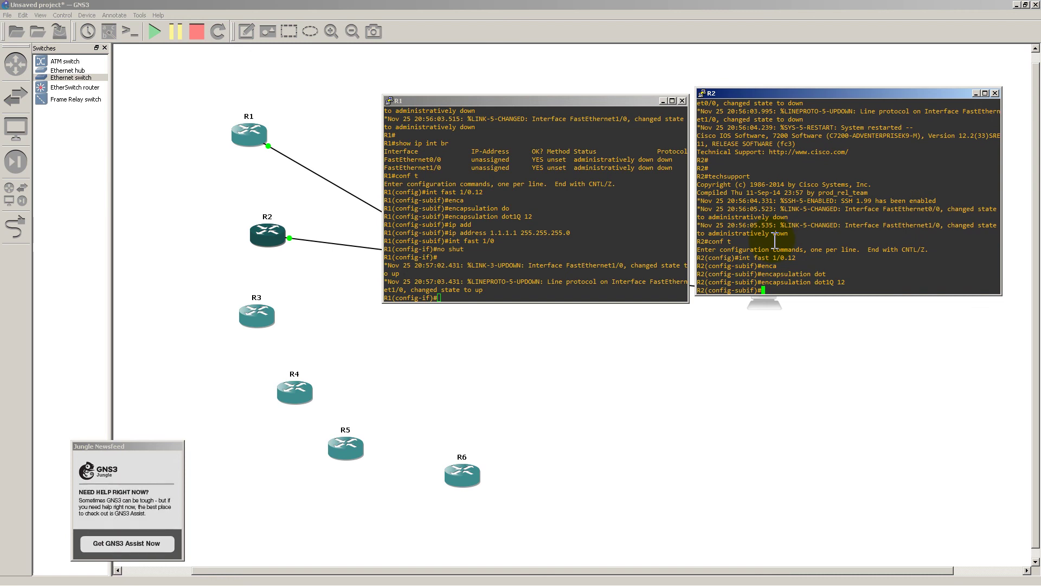
pyautogui.write('ip add')
pyautogui.press('Tab')
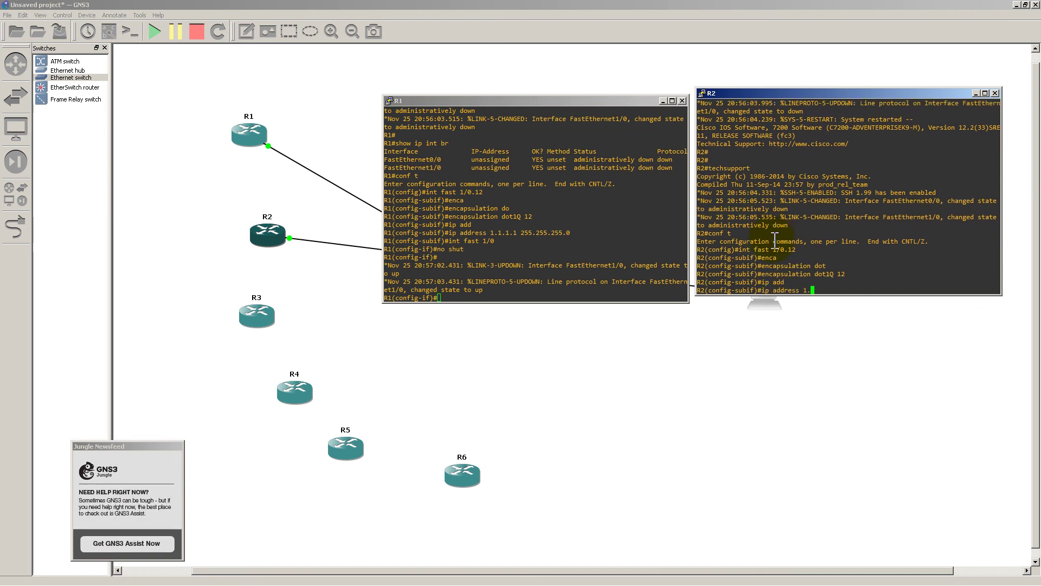
pyautogui.write('1.1.1.2 255.255.255.0')
pyautogui.press('Return')
# Bring up R2's FastEthernet1/0 with no shut.
pyautogui.write('no')
pyautogui.write('int fast 1/0')
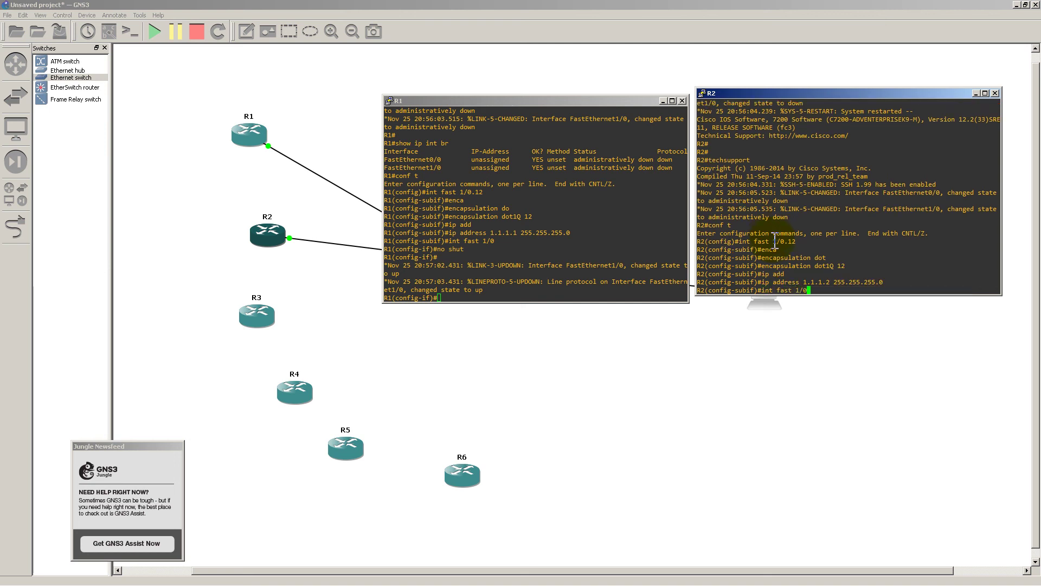
pyautogui.press('Return')
pyautogui.write('no shut')
pyautogui.press('Return')
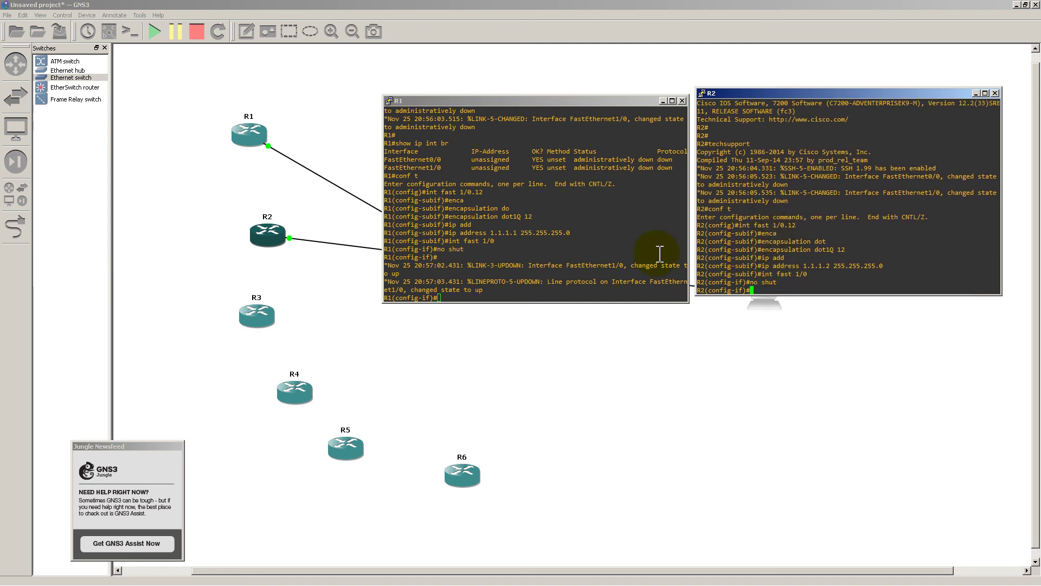
# Exit configuration mode on R1 with end.
pyautogui.click(658, 254)
pyautogui.write('end')
pyautogui.press('Return')
pyautogui.write('ing 1.1')
pyautogui.press('BackSpace')
pyautogui.press('BackSpace')
pyautogui.press('BackSpace')
pyautogui.press('BackSpace')
pyautogui.press('BackSpace')
pyautogui.press('BackSpace')
pyautogui.press('BackSpace')
# Ping 1.1.1.2 from R1, then rerun it with repeat 1000.
pyautogui.write('ping 1.1.1.2')
pyautogui.press('Return')
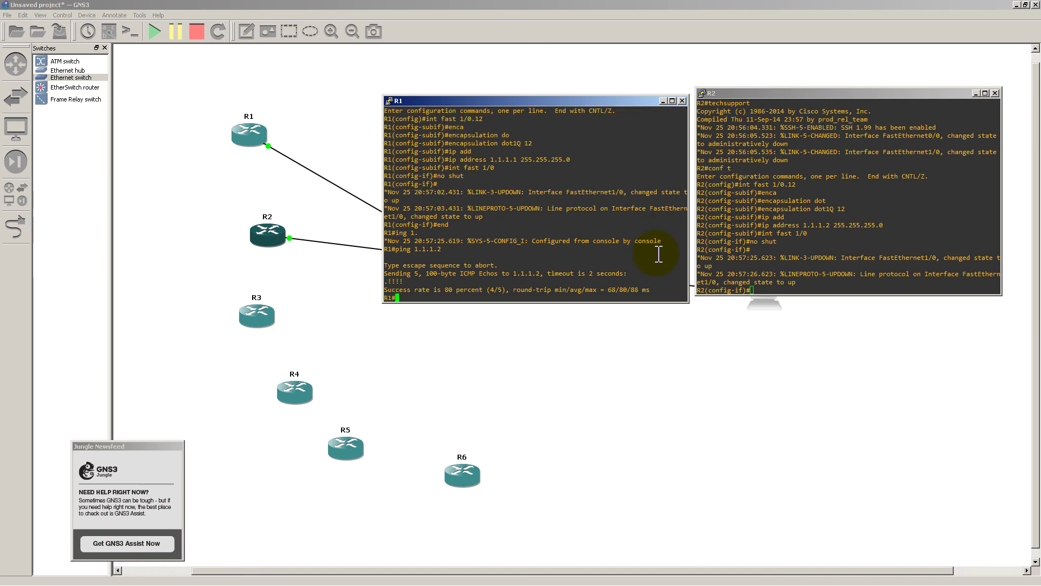
pyautogui.press('Up')
pyautogui.write('repeat 1000')
pyautogui.press('Return')
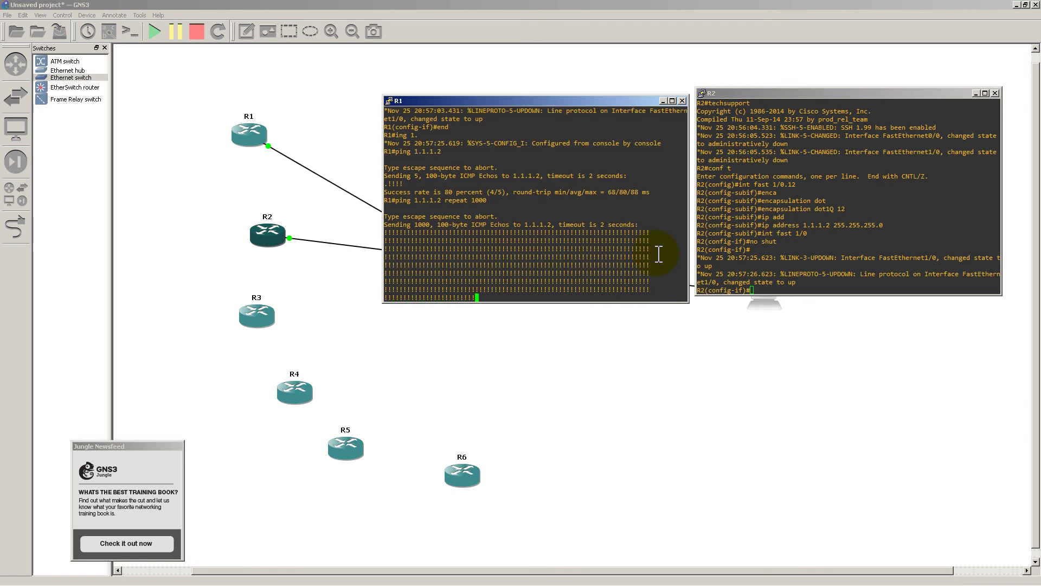
pyautogui.hotkey('alt', 'Tab')
pyautogui.hotkey('alt', 'Tab')
pyautogui.hotkey('alt', 'Tab')
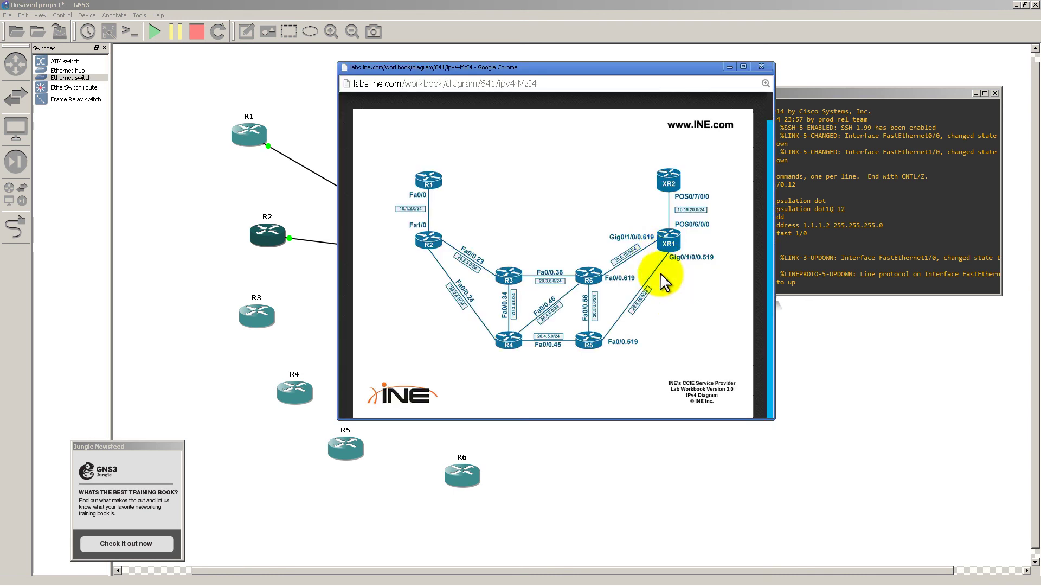